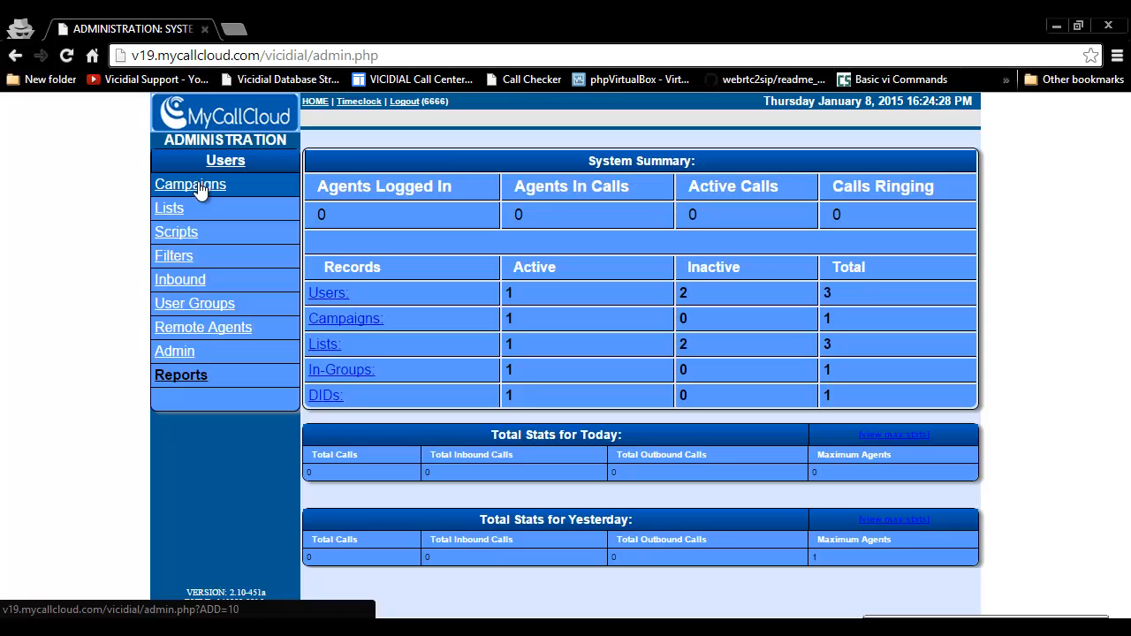
Step: Start a new campaign and enter "training" as its campaign ID
click(197, 187)
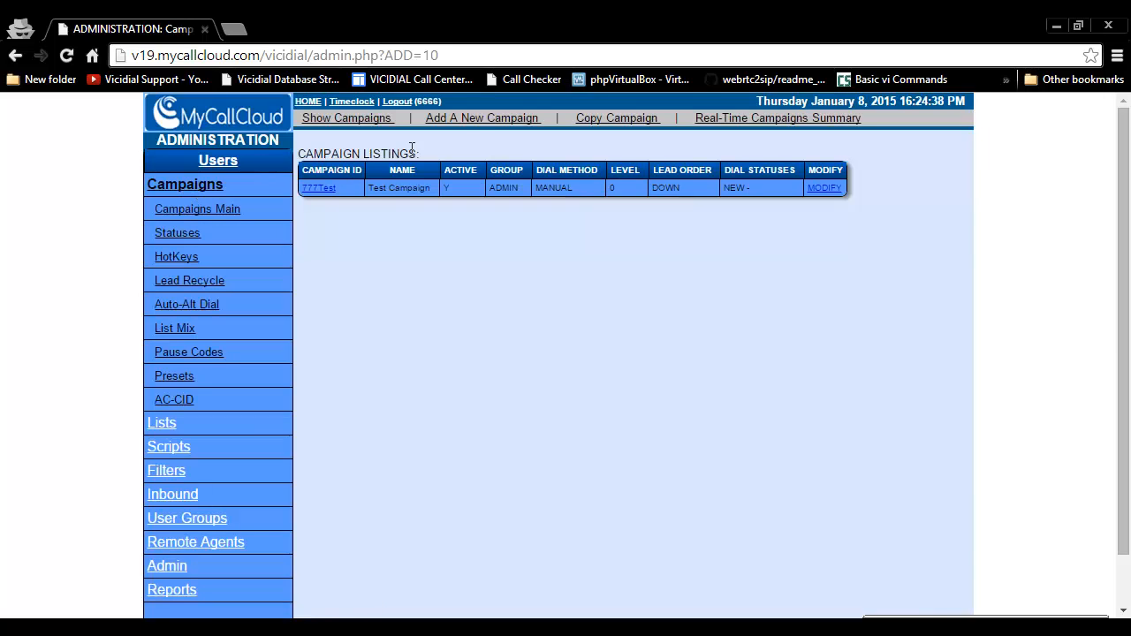
click(470, 119)
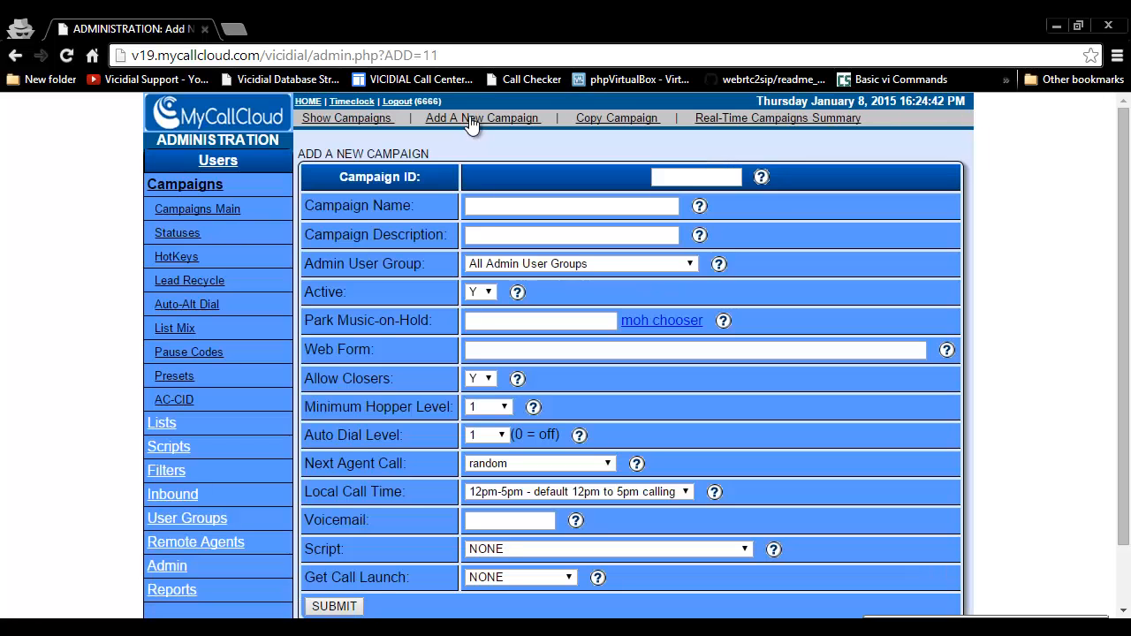
click(705, 180)
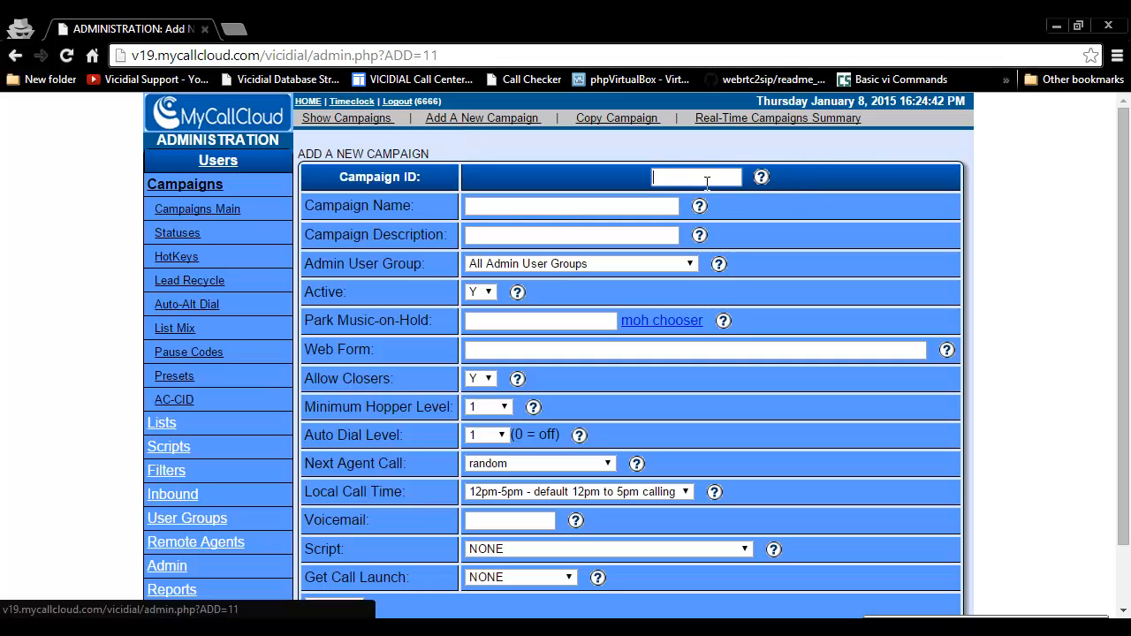
text(training)
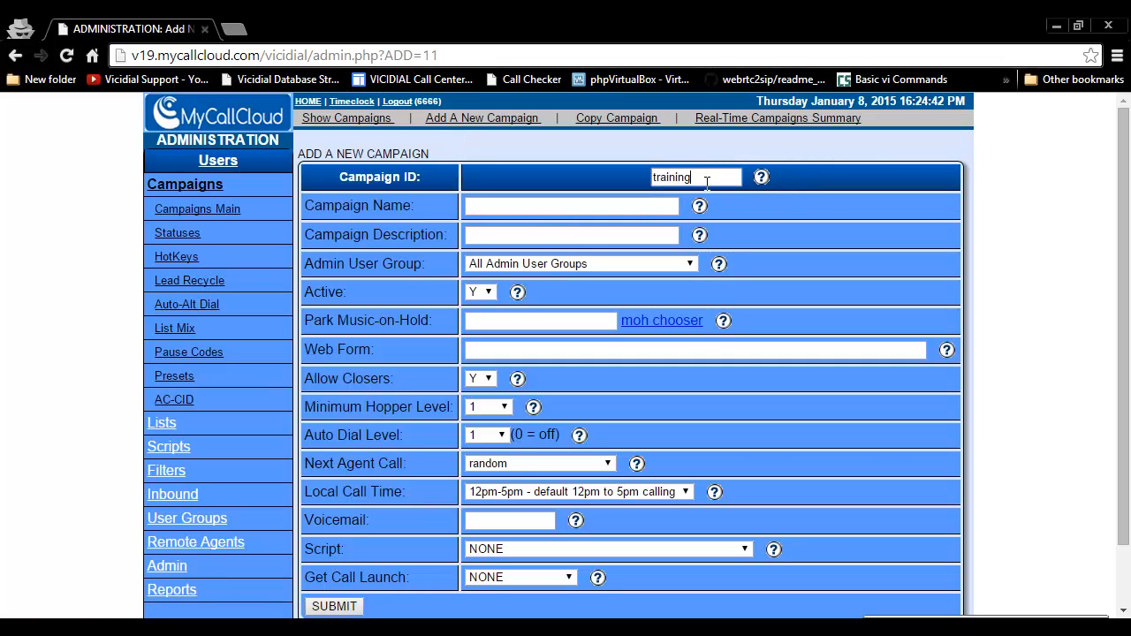
Step: Check the help text for the Campaign ID field's length rule, and close the help window
click(761, 178)
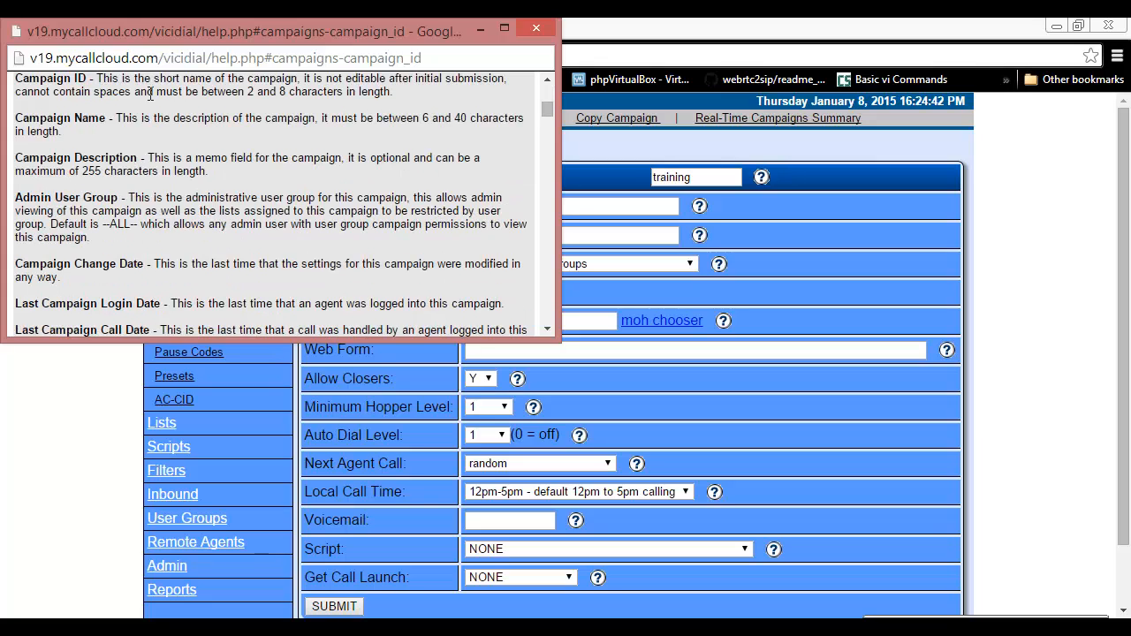
drag(247, 92, 366, 91)
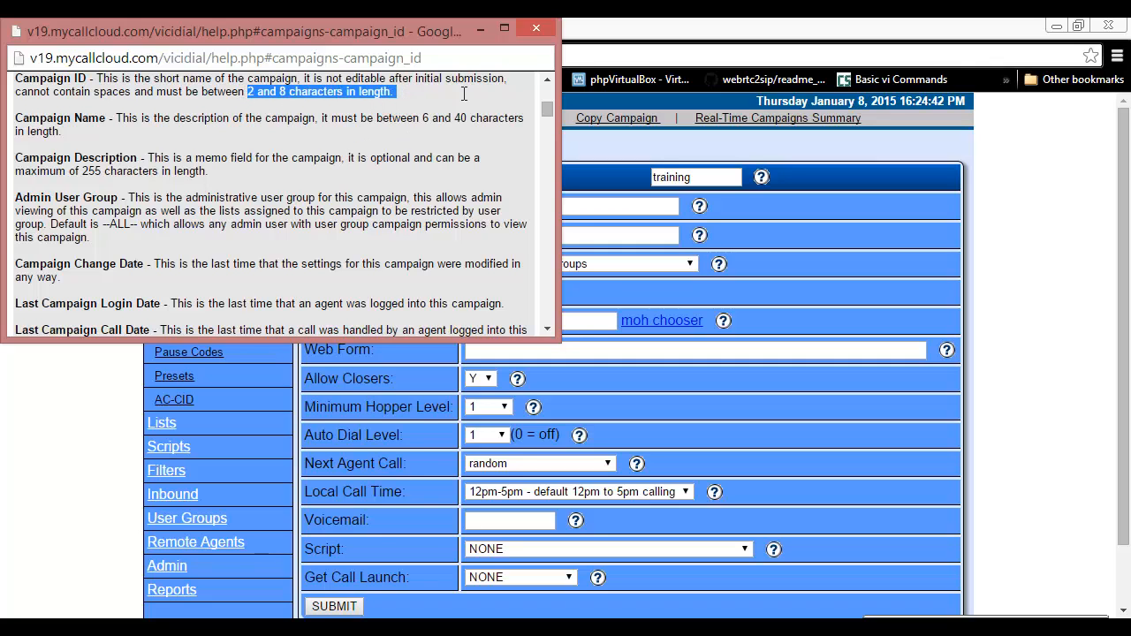
click(536, 27)
Step: Name the new campaign "Training Campaign"
click(533, 206)
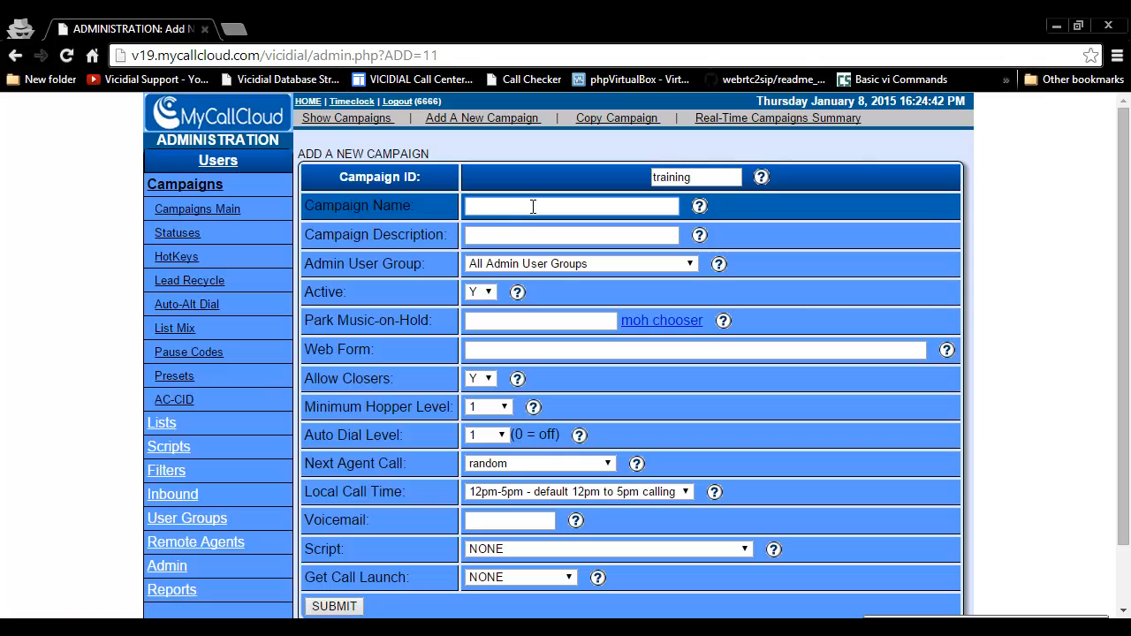
text(Training)
text( Camp)
text(aig)
text(ign)
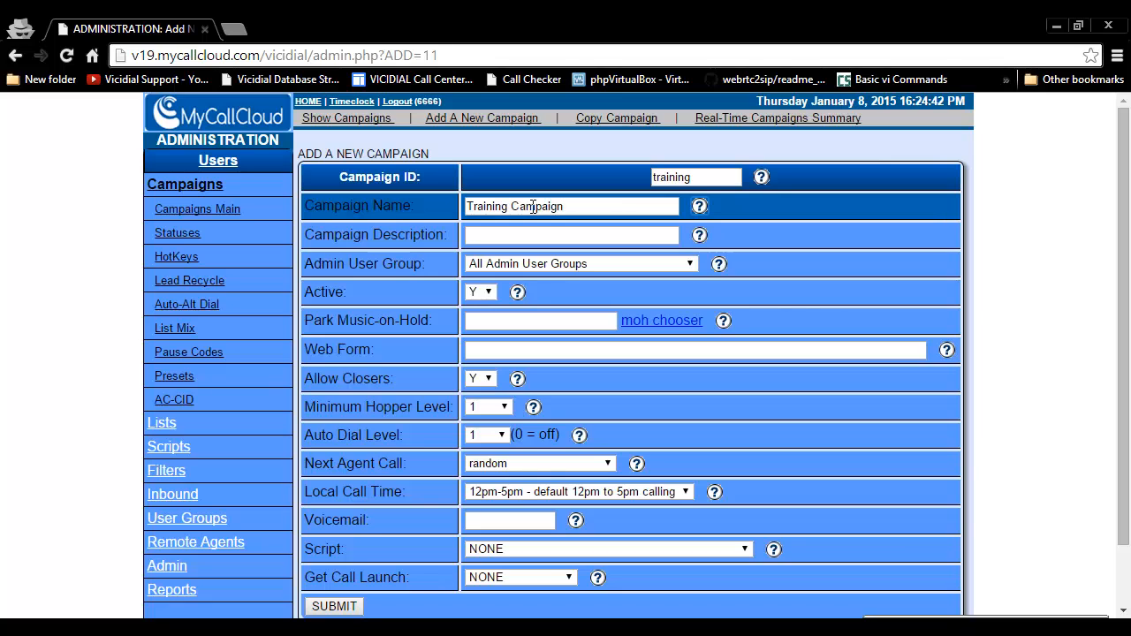
Step: Enter "Training Campaign for new customers" as the campaign description
click(521, 240)
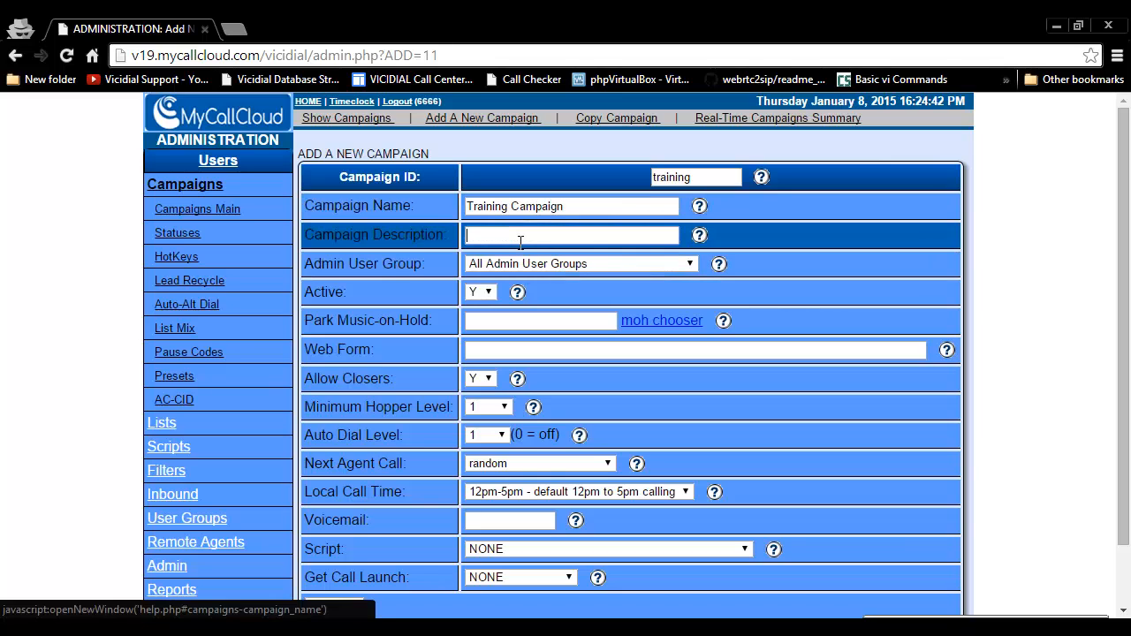
text(Training Campaign fo)
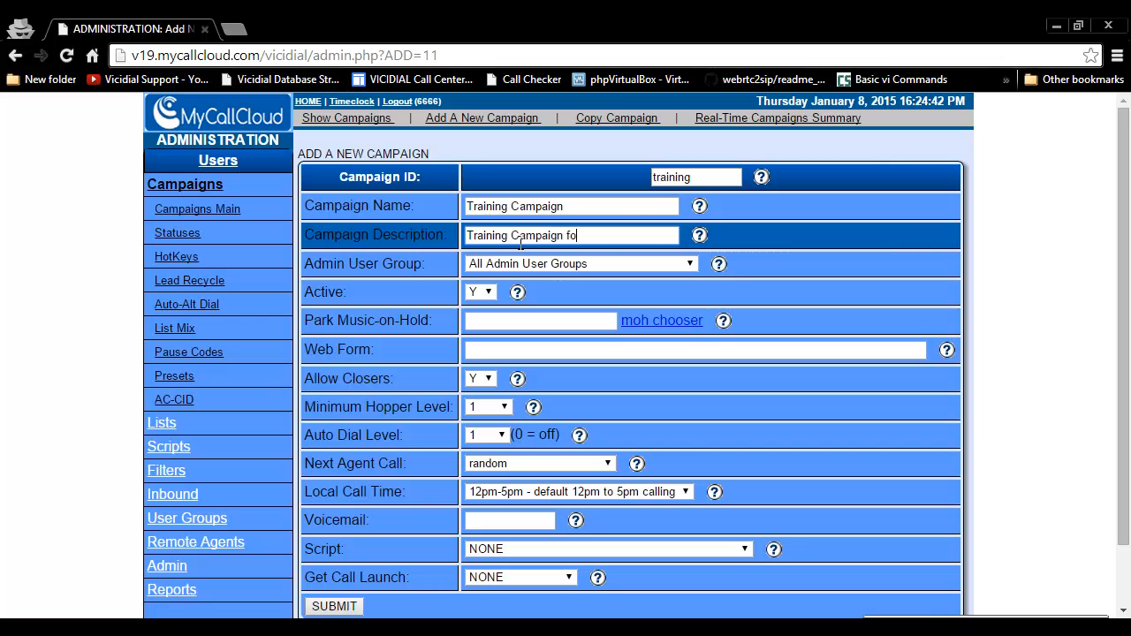
text(r new customers)
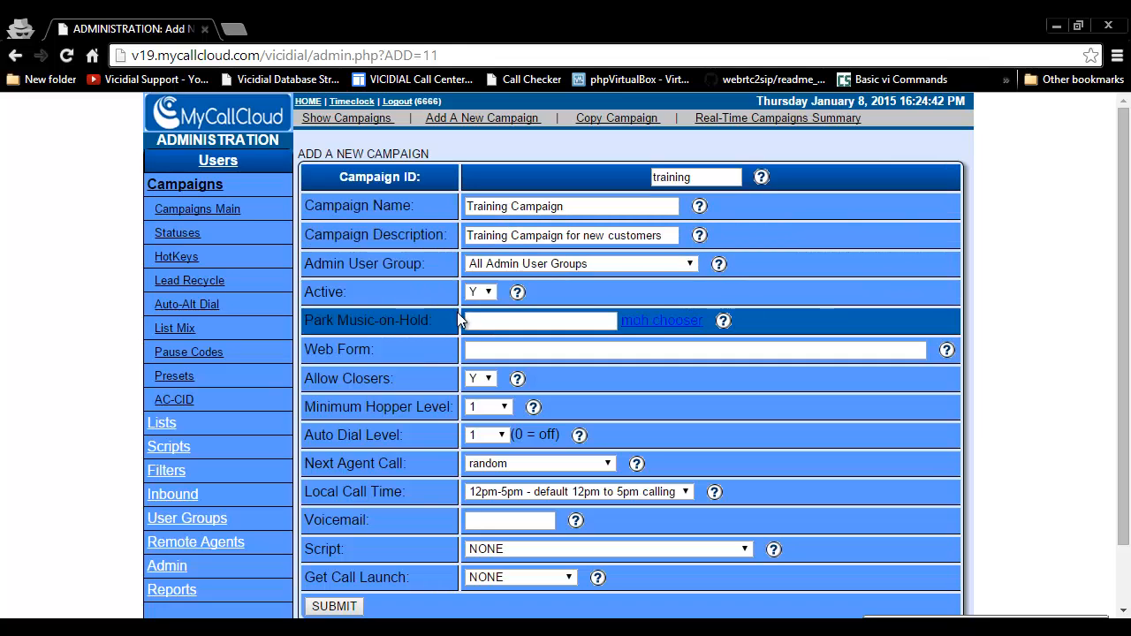
Step: Assign the campaign to All Admin User Groups and submit the new campaign form
click(512, 267)
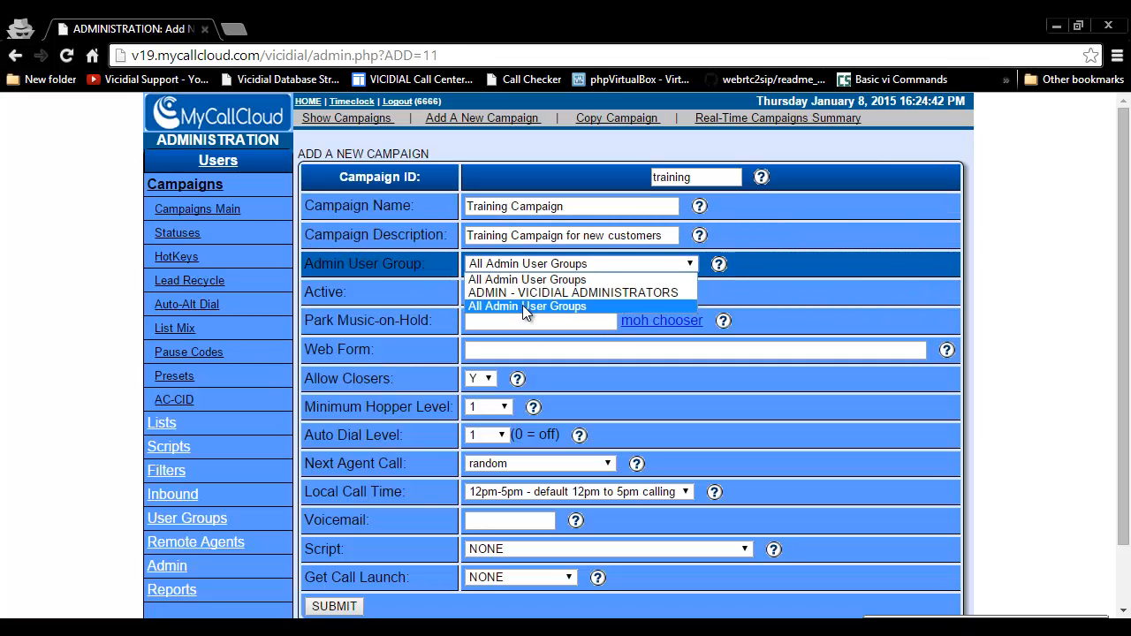
click(522, 305)
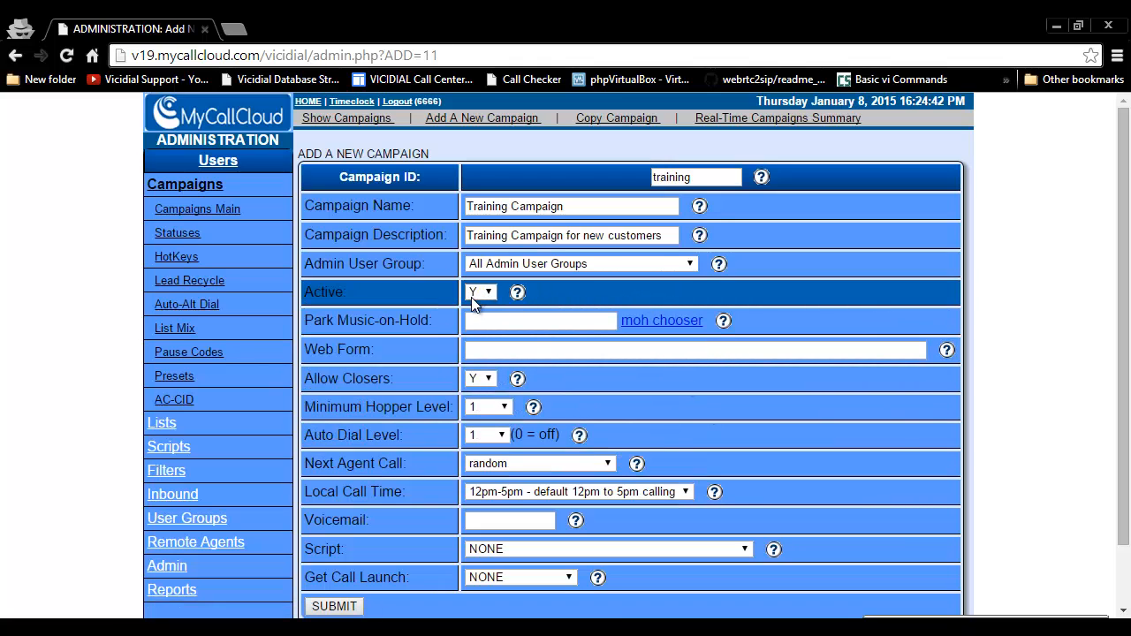
scroll(442, 464, down, 1)
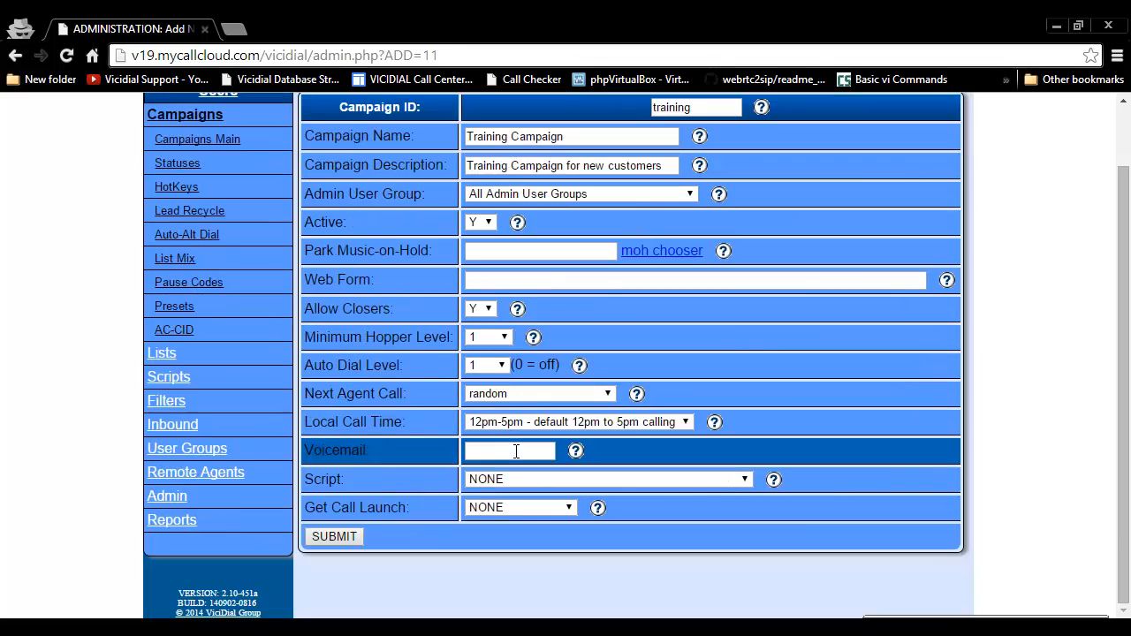
click(335, 536)
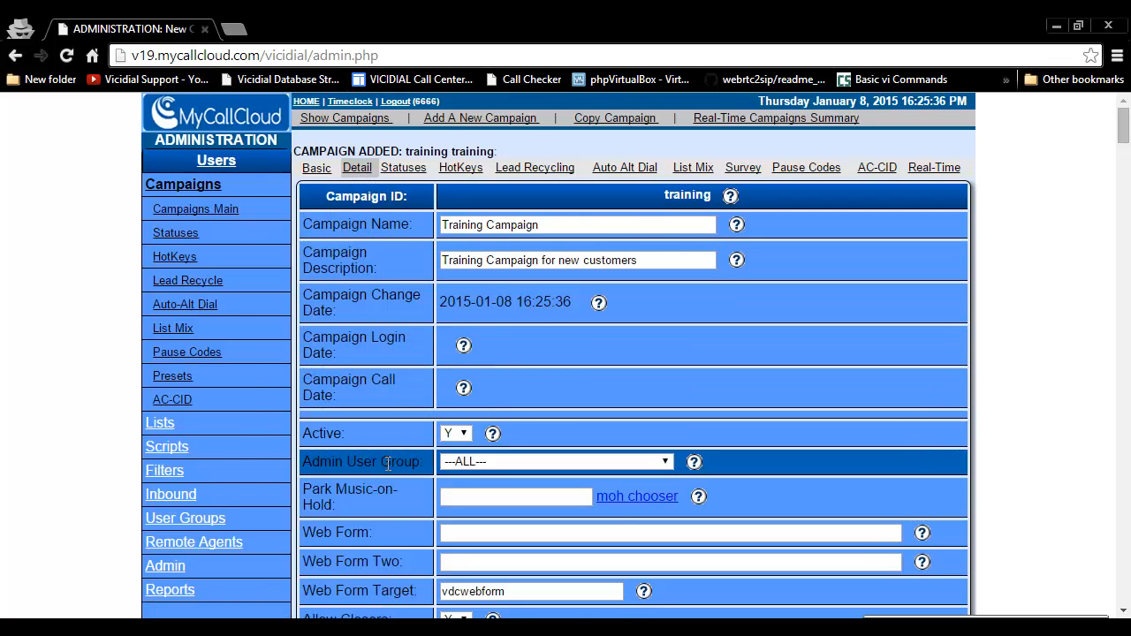
Step: Set Allow Inbound and Blended to Y in the training campaign's detail settings
scroll(386, 462, down, 1)
scroll(386, 463, down, 1)
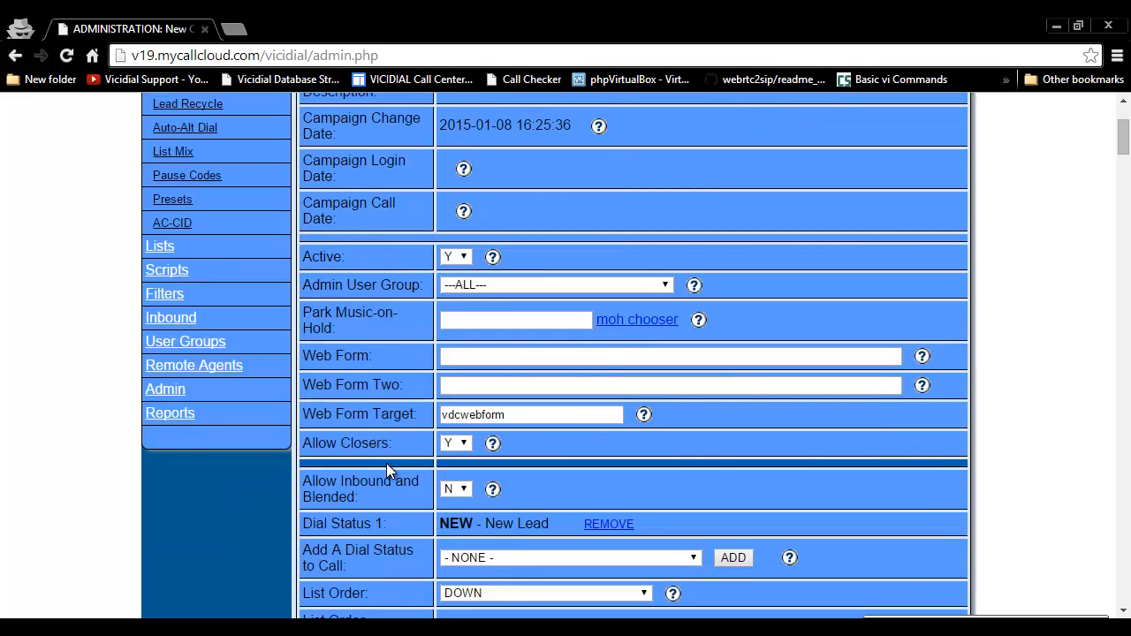
scroll(386, 463, down, 1)
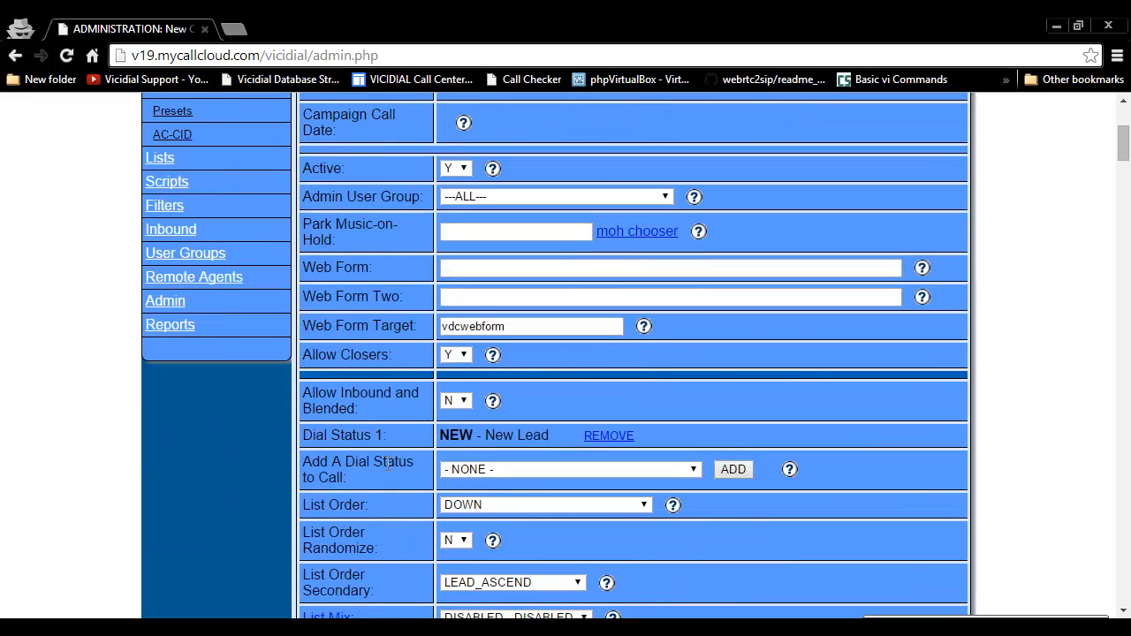
click(458, 402)
click(455, 416)
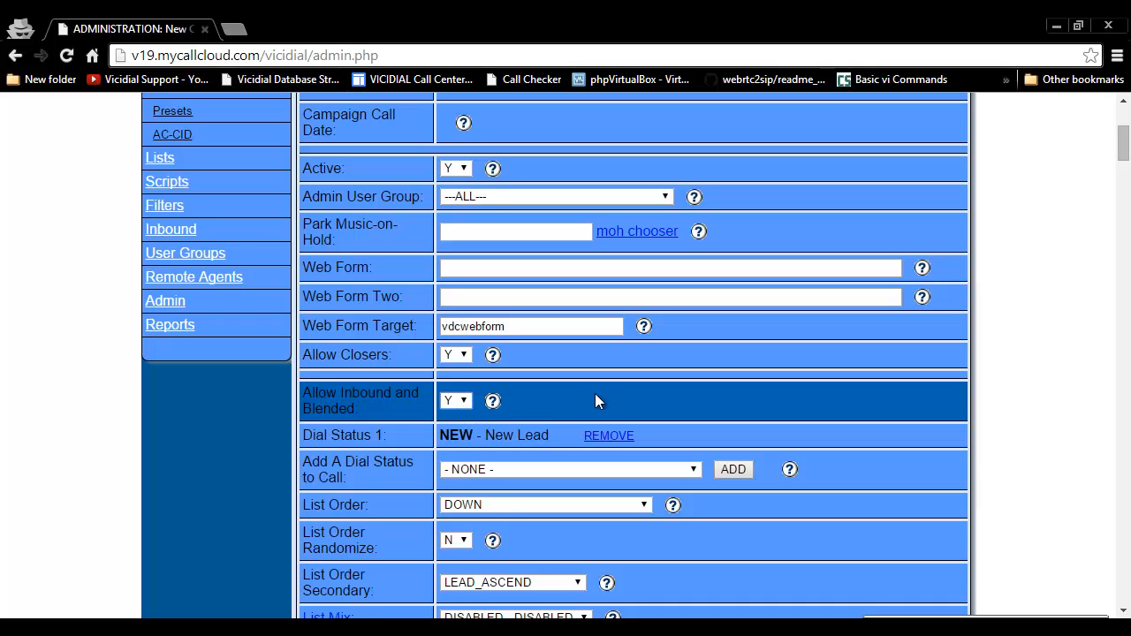
Step: Set the campaign's dial method to INBOUND_MAN
scroll(597, 401, down, 3)
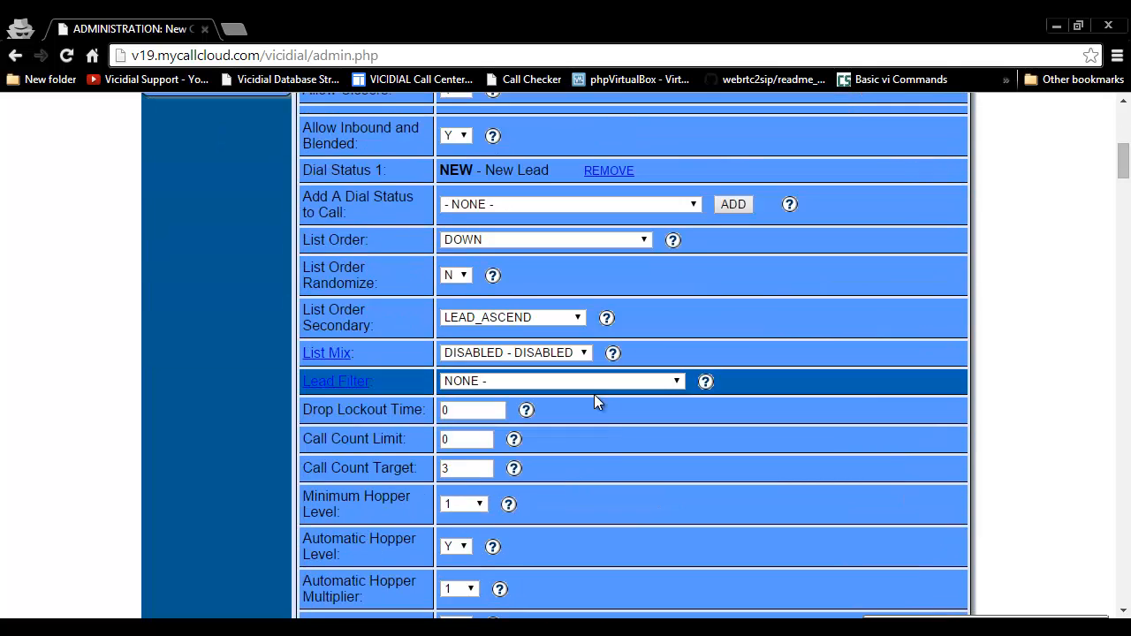
scroll(593, 402, down, 2)
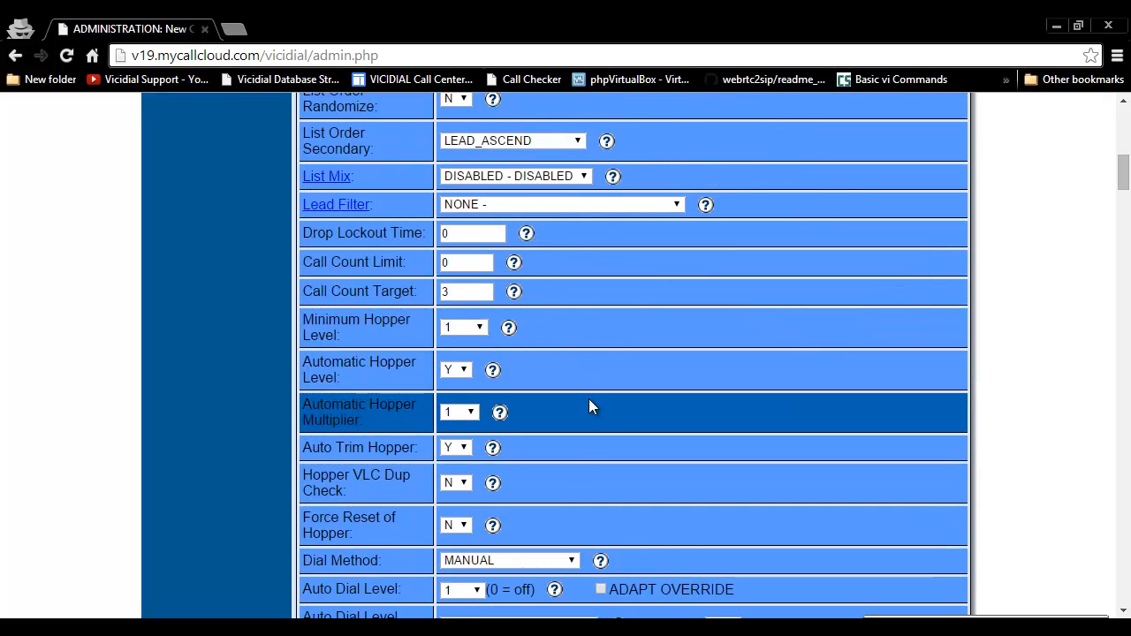
scroll(590, 406, down, 3)
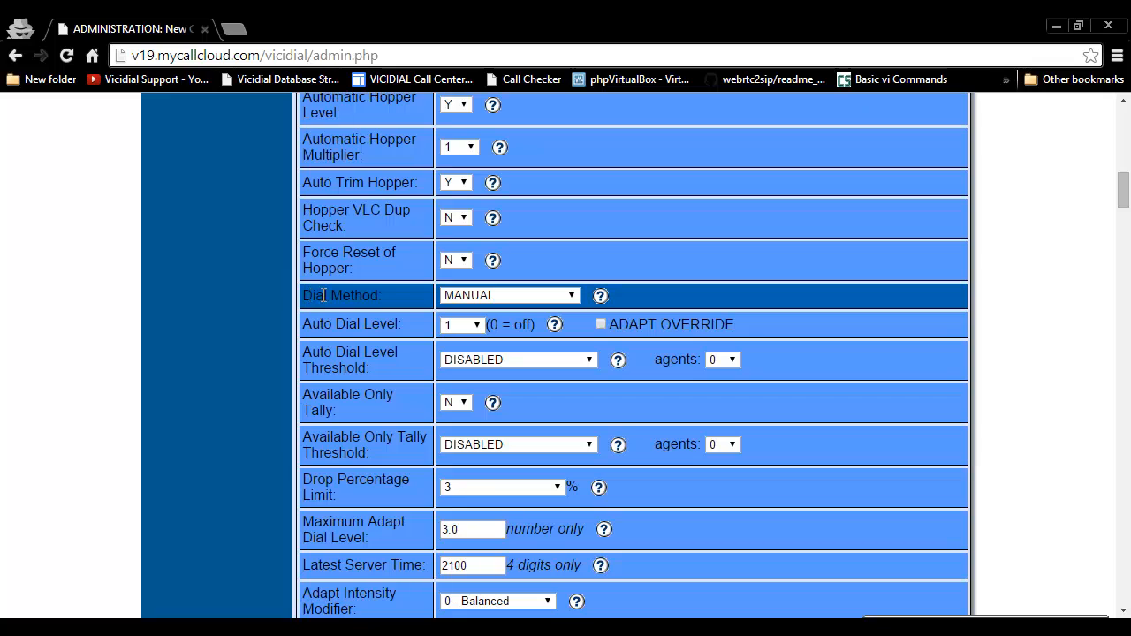
click(508, 296)
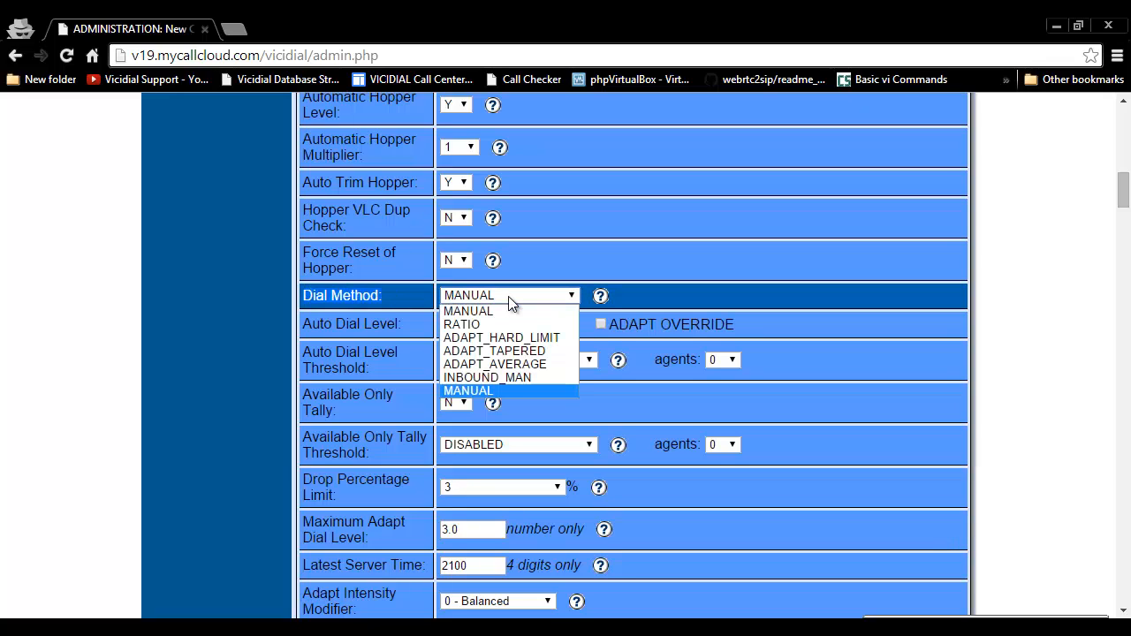
click(500, 377)
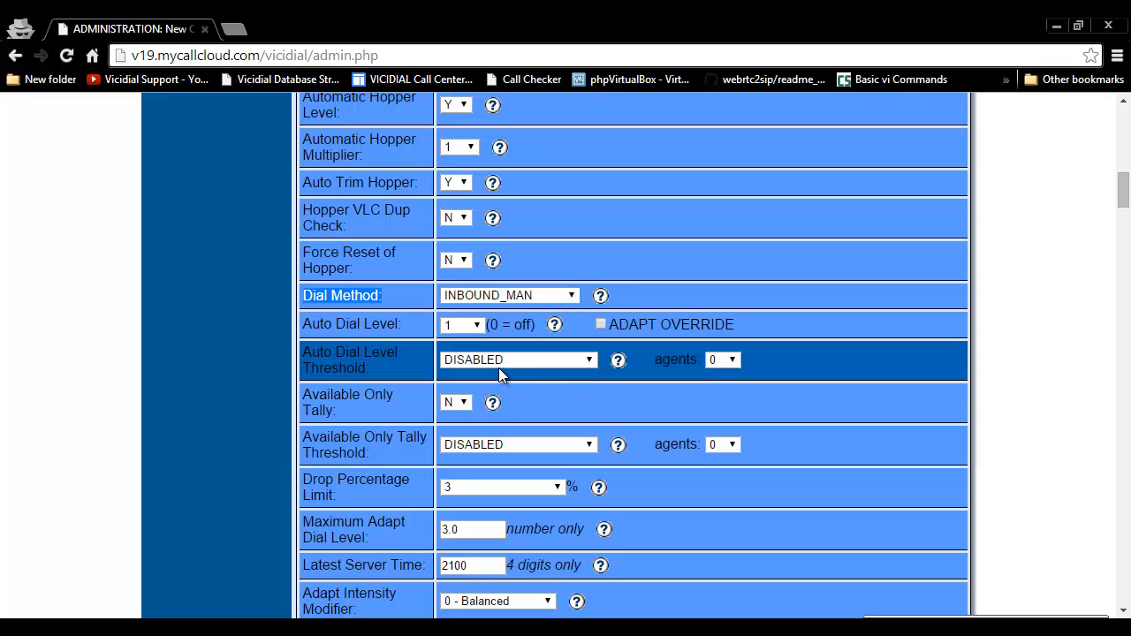
Step: Set the campaign's auto dial level to 2
click(466, 326)
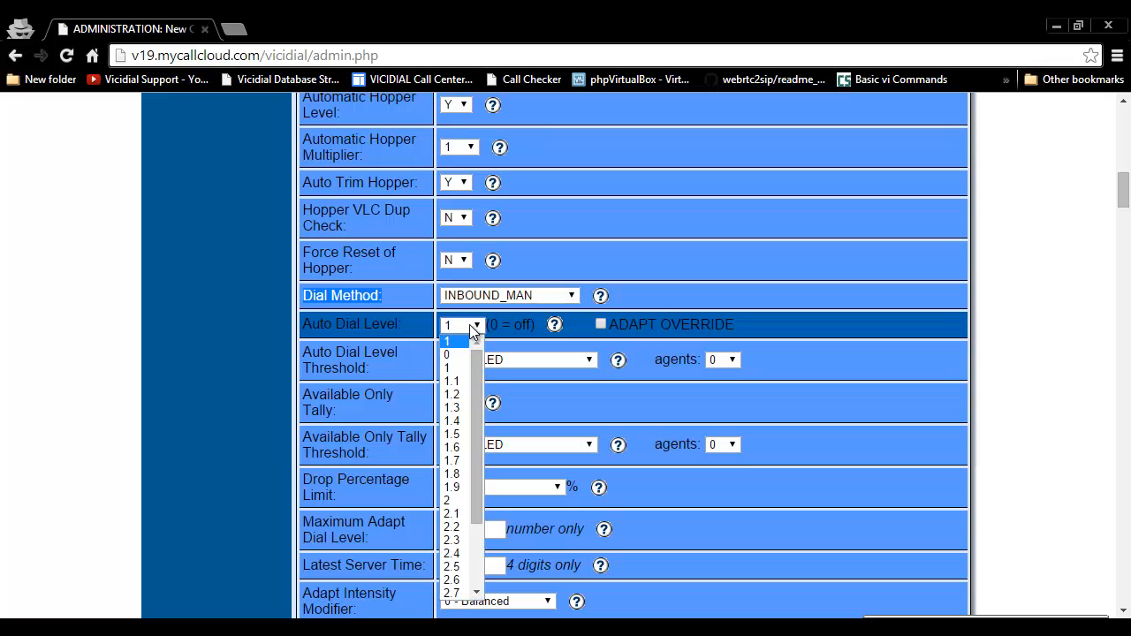
click(455, 506)
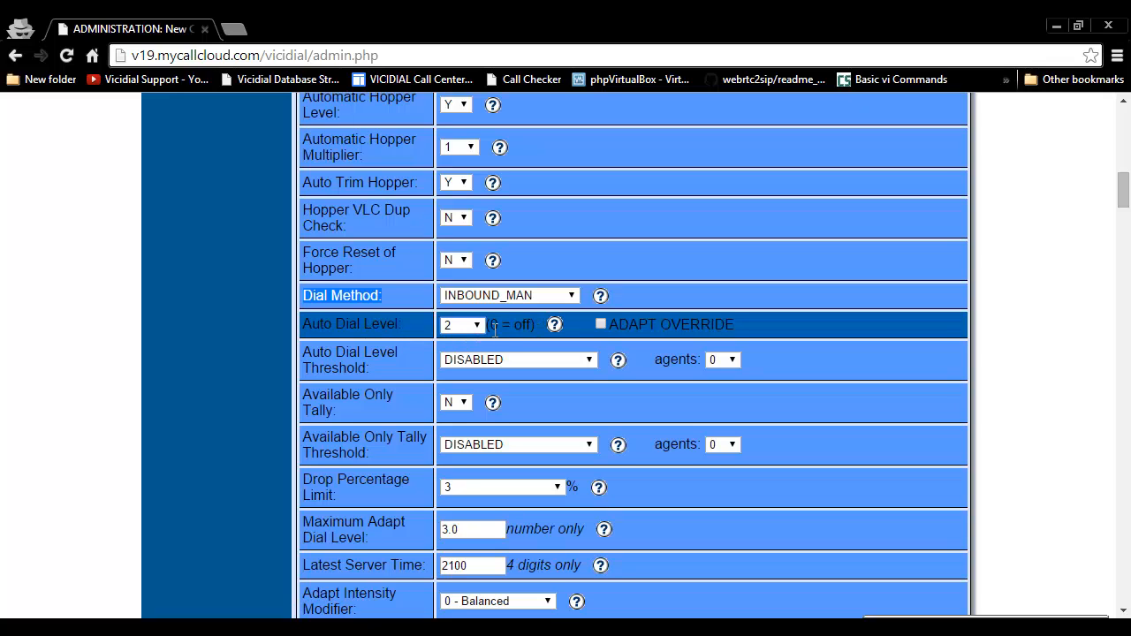
drag(303, 324, 431, 325)
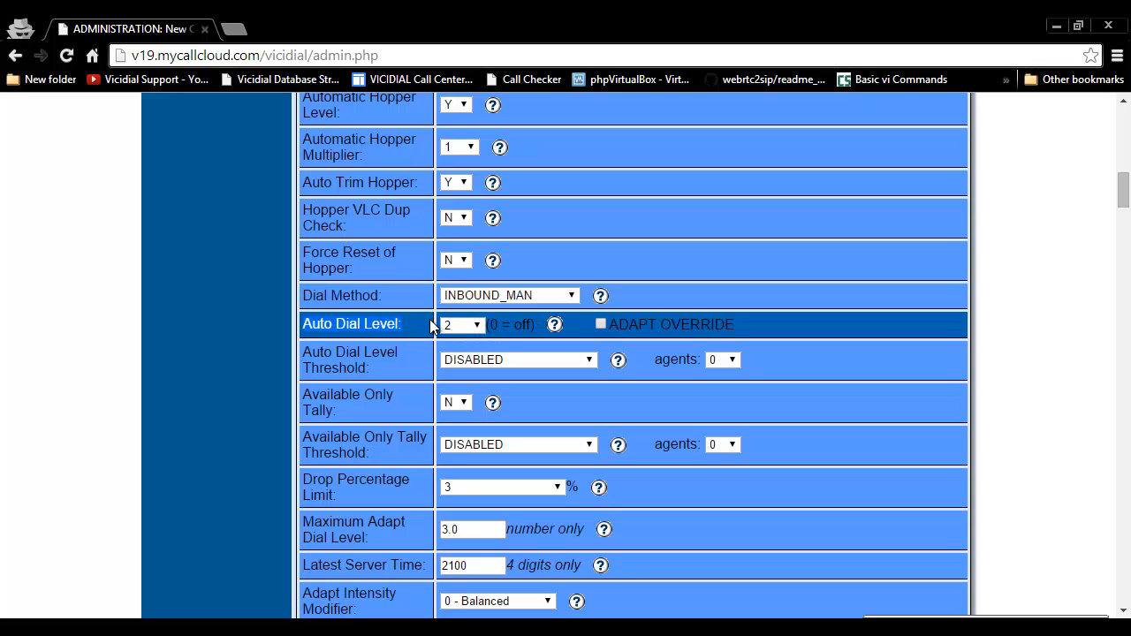
click(373, 329)
Step: Set the campaign's dial timeout to 30 seconds
scroll(380, 340, down, 2)
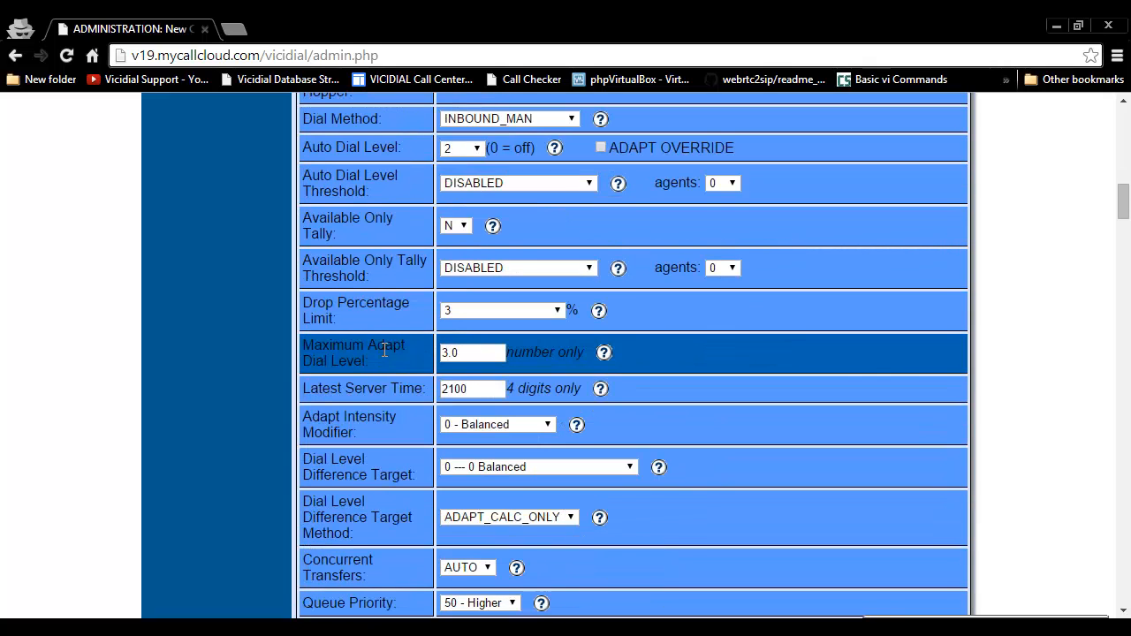
scroll(384, 349, down, 4)
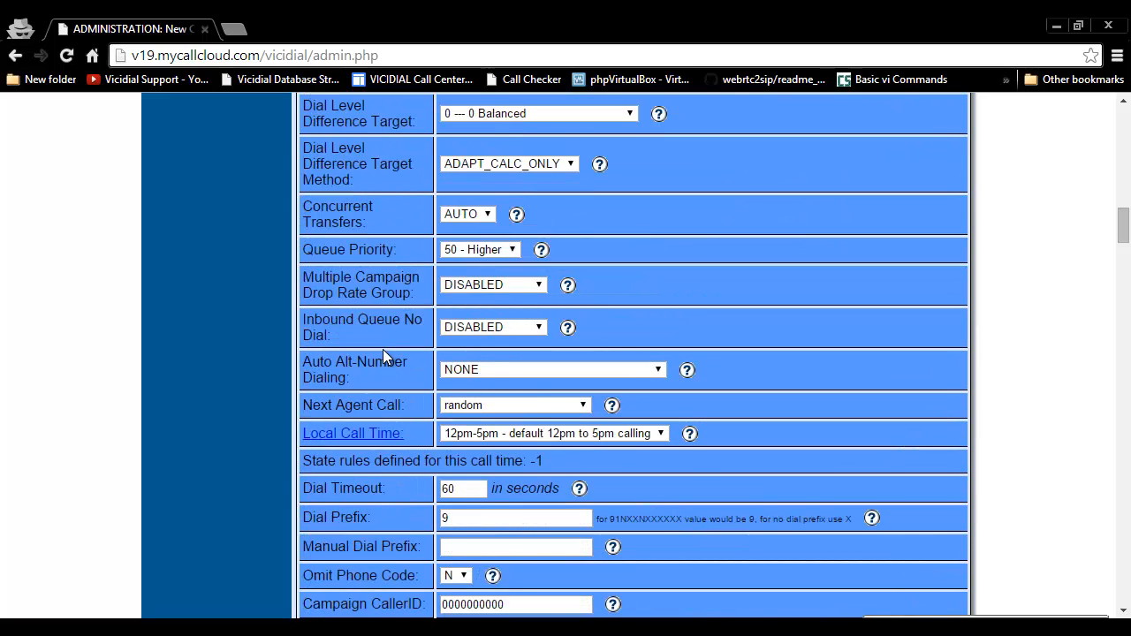
scroll(383, 354, down, 1)
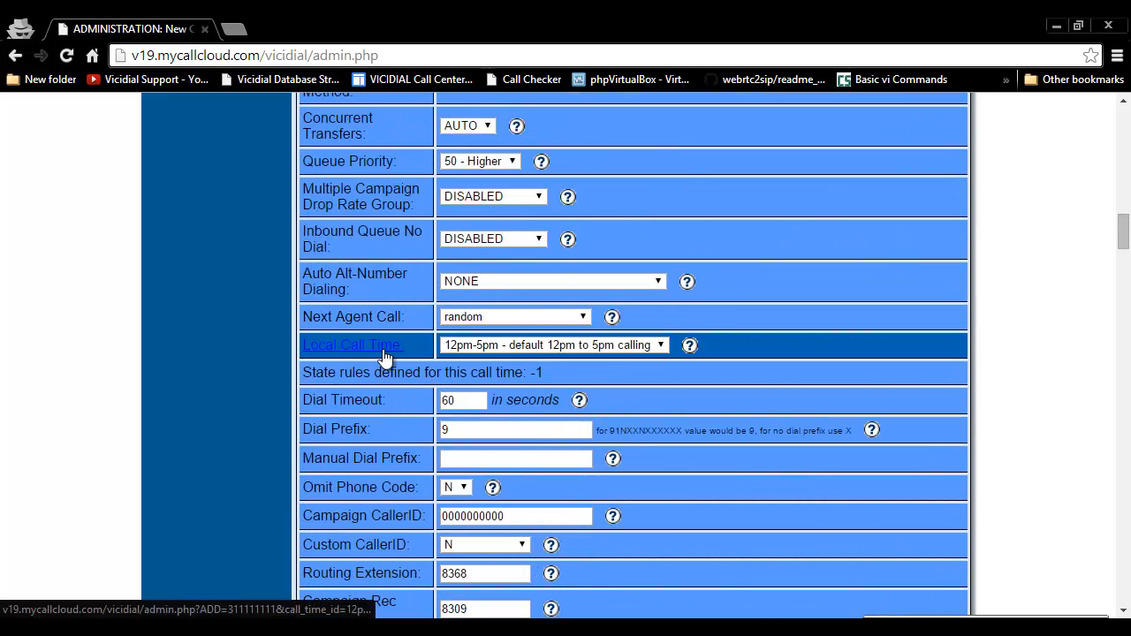
drag(458, 400, 391, 404)
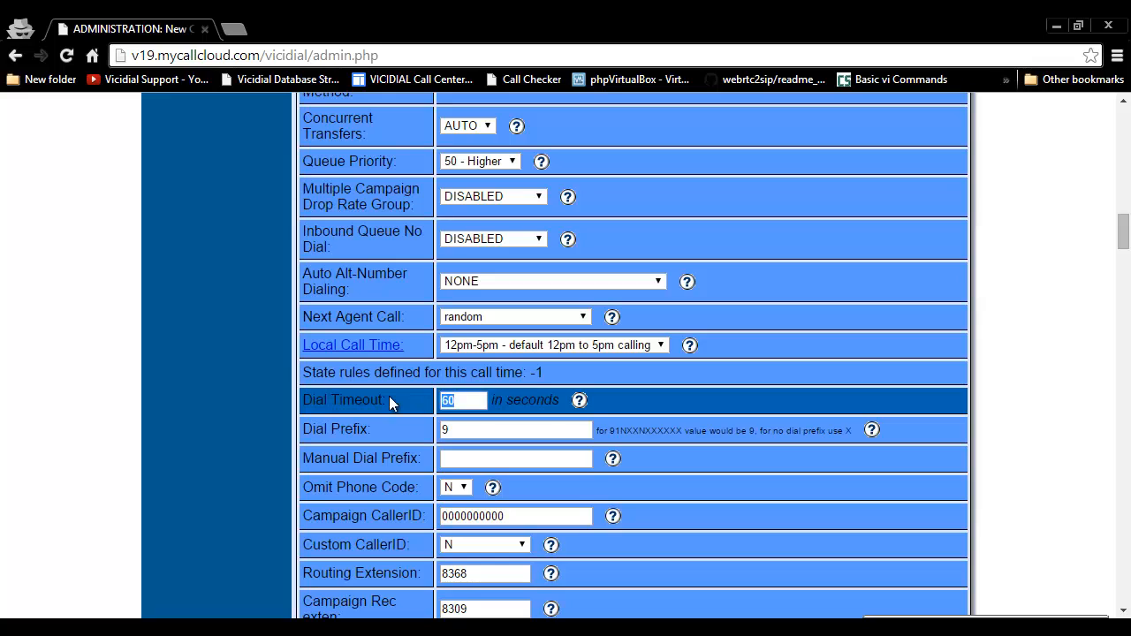
drag(301, 402, 439, 404)
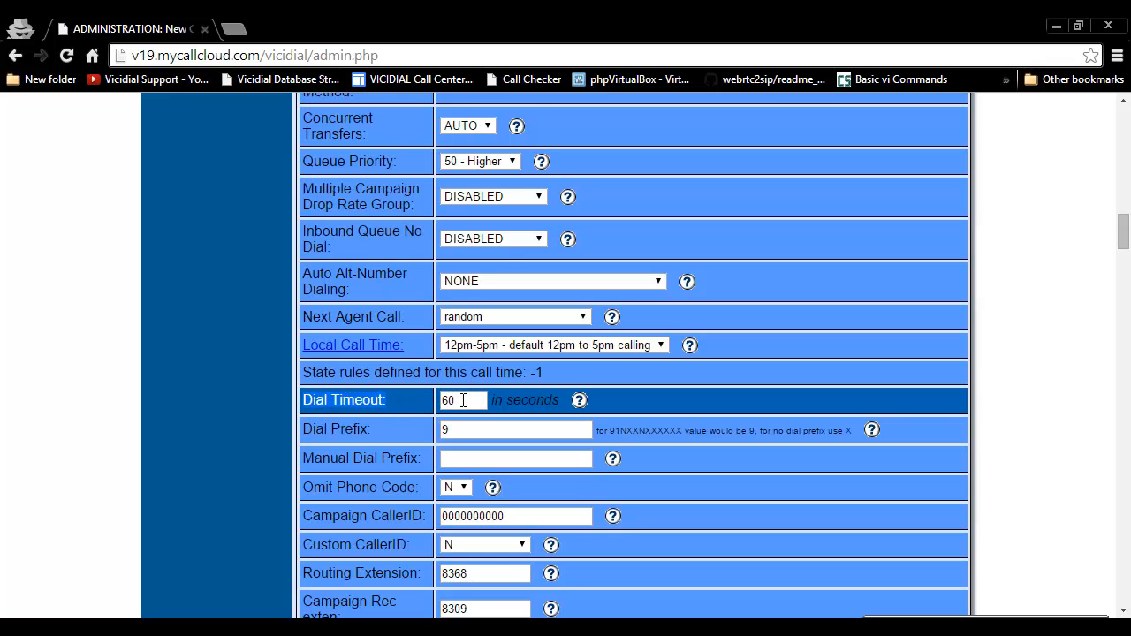
double_click(463, 400)
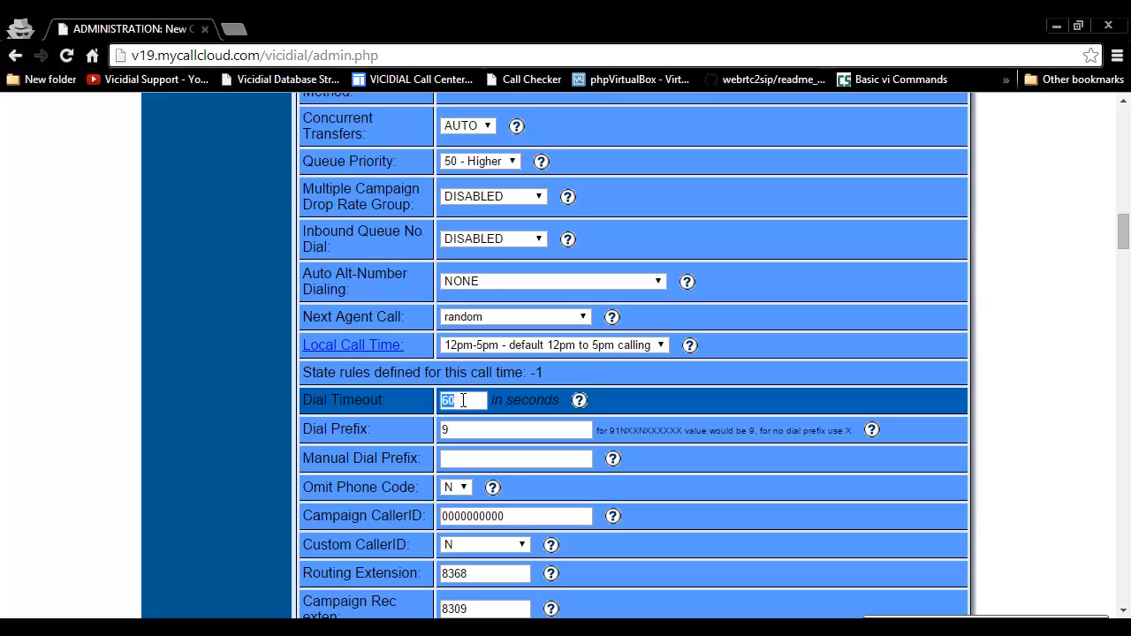
text(30)
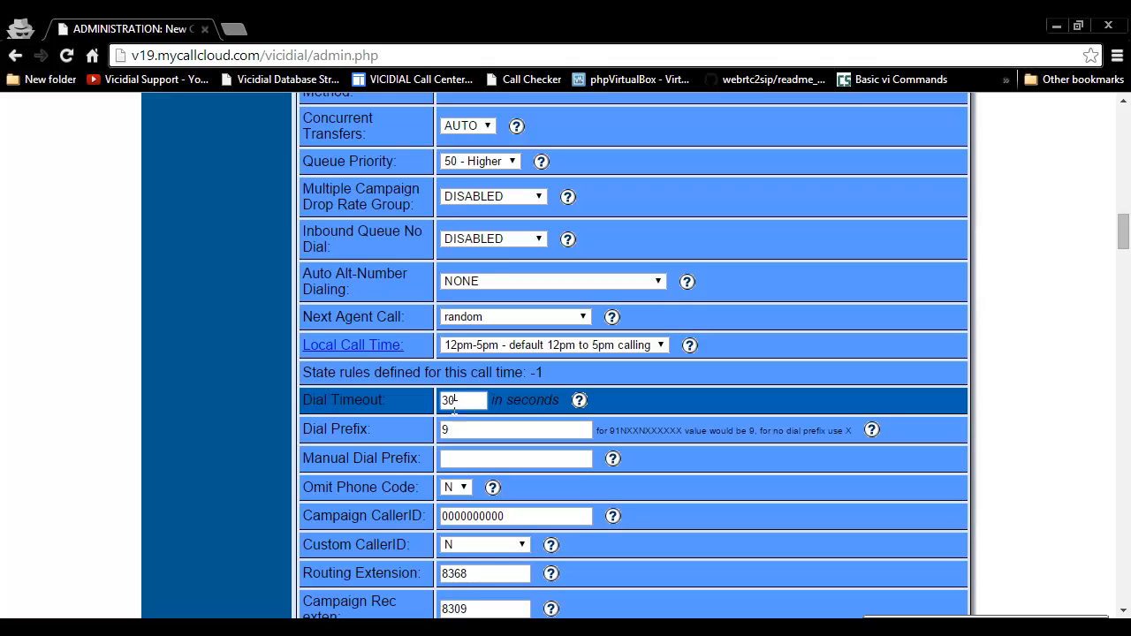
Step: Enter X for both the dial prefix and the manual dial prefix
double_click(451, 429)
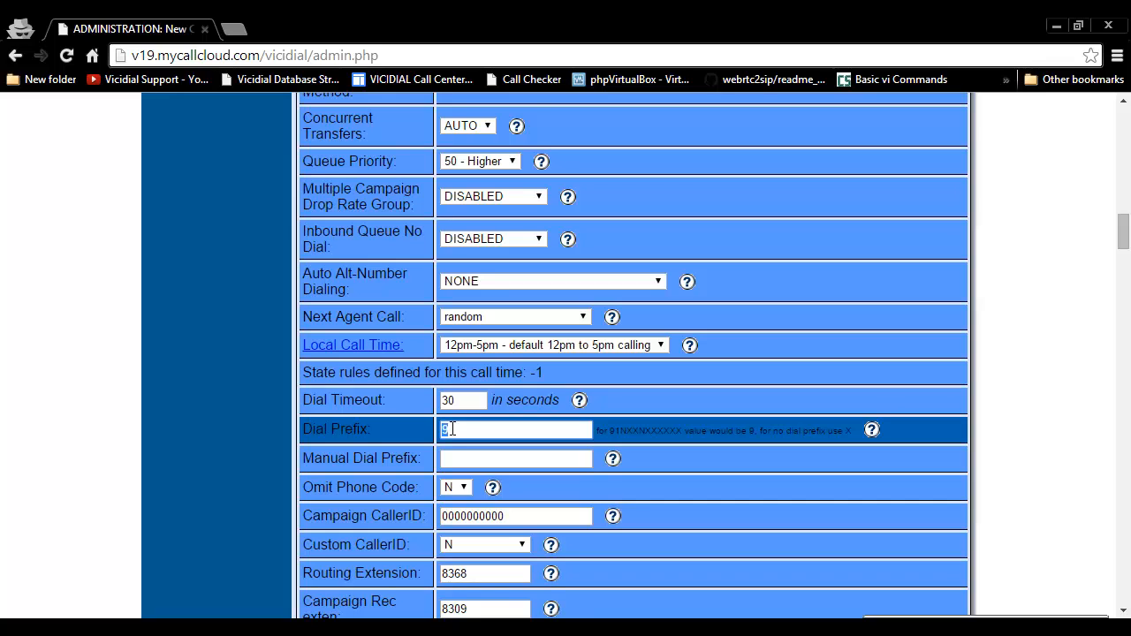
text(X)
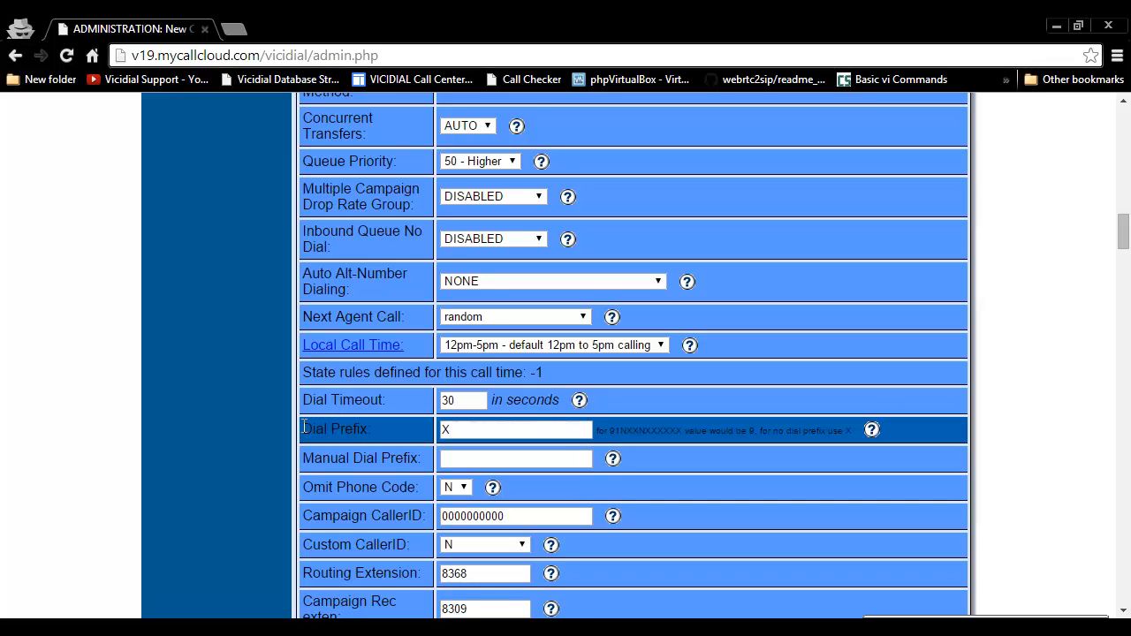
click(475, 457)
text(X)
drag(305, 458, 429, 460)
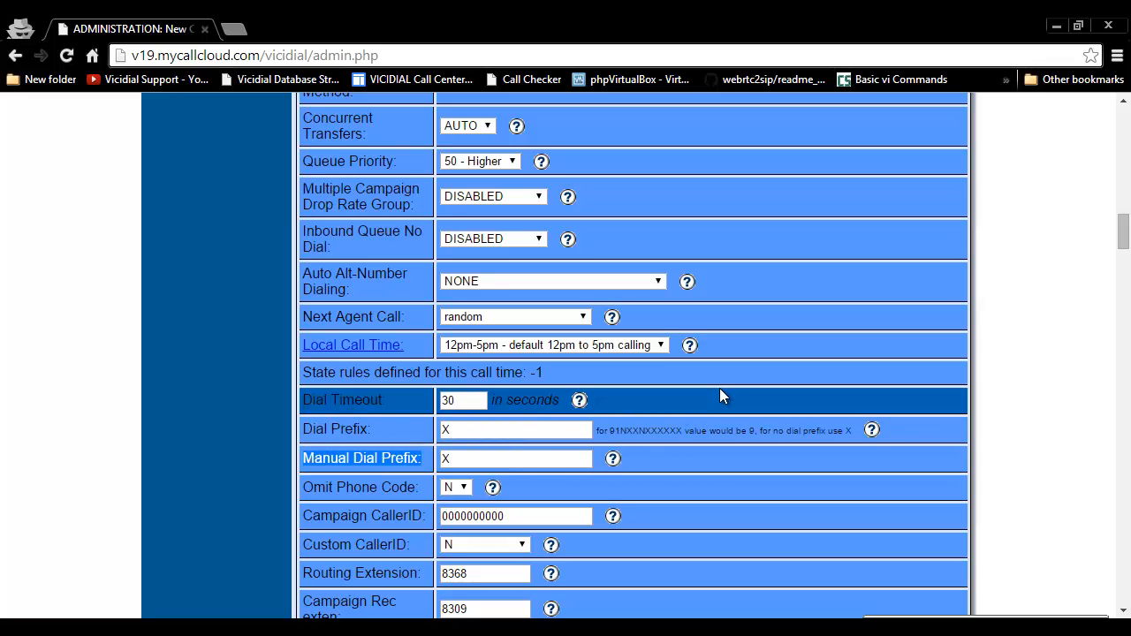
Step: Set the campaign's Omit Phone Code option to Y
click(374, 488)
click(455, 486)
click(452, 503)
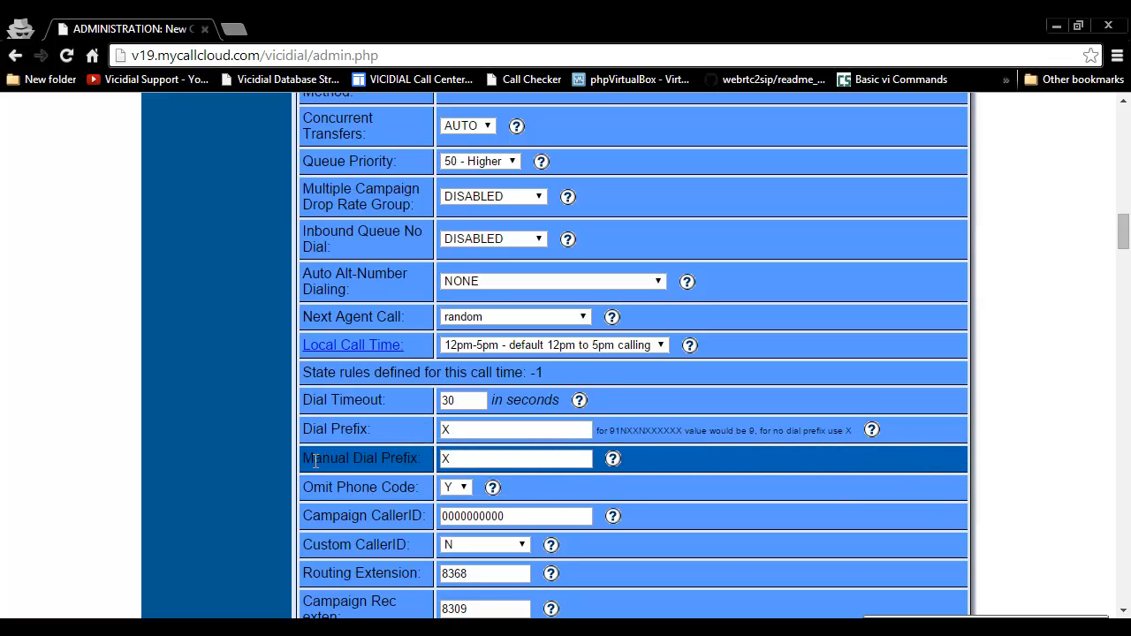
drag(315, 460, 419, 463)
drag(315, 486, 410, 486)
click(651, 485)
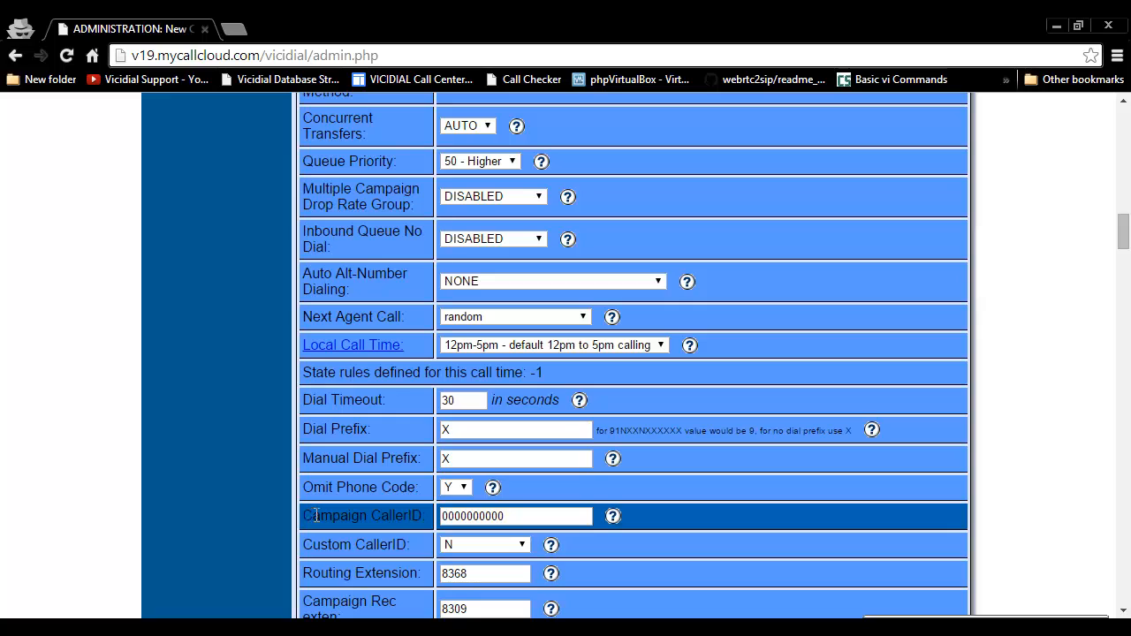
Step: Replace the placeholder Campaign CallerID with the ten-digit outbound caller phone number
drag(303, 516, 531, 520)
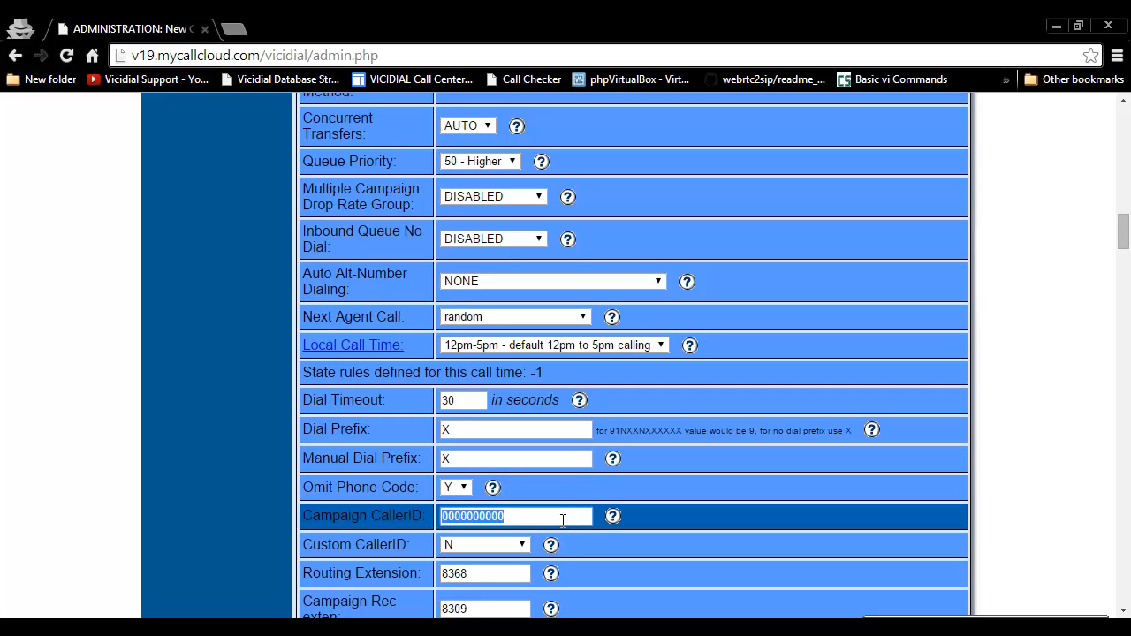
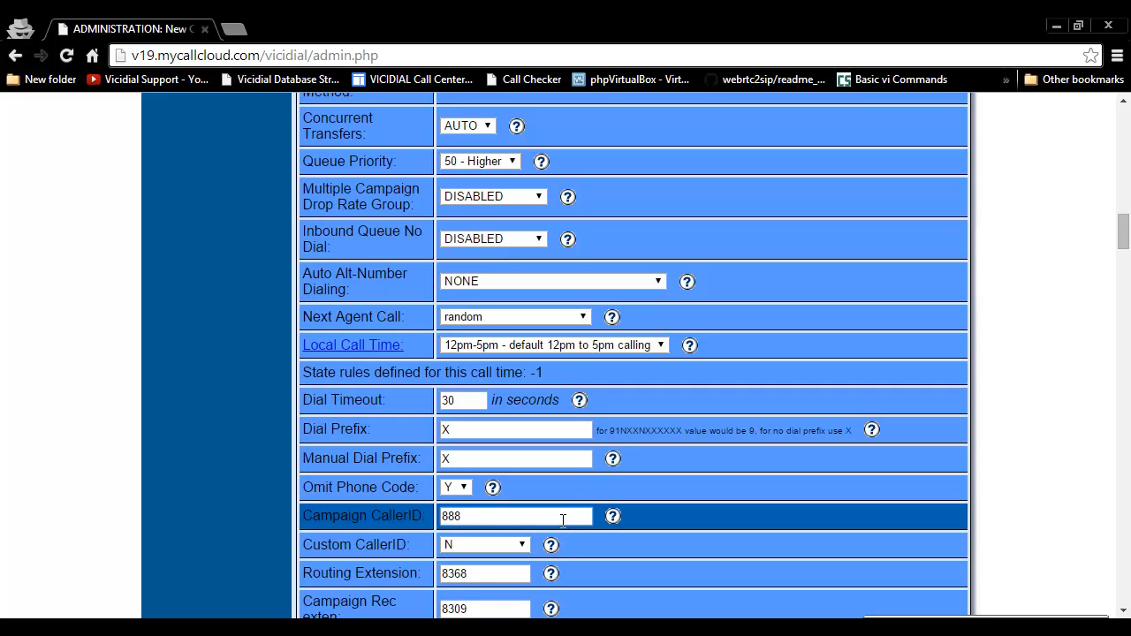
drag(302, 516, 422, 516)
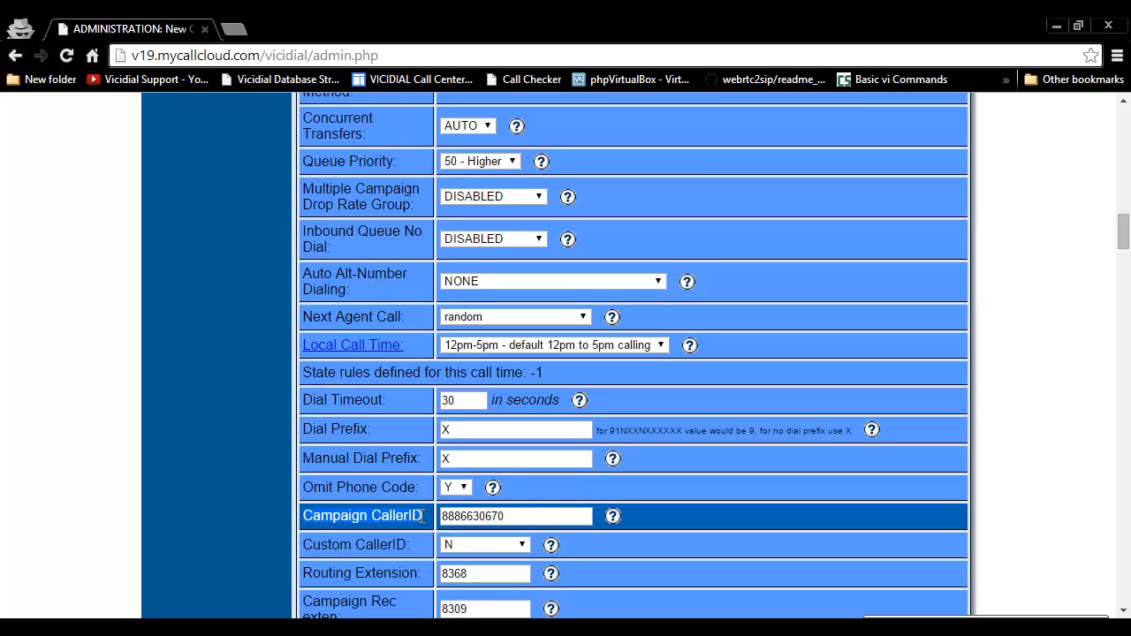
click(407, 516)
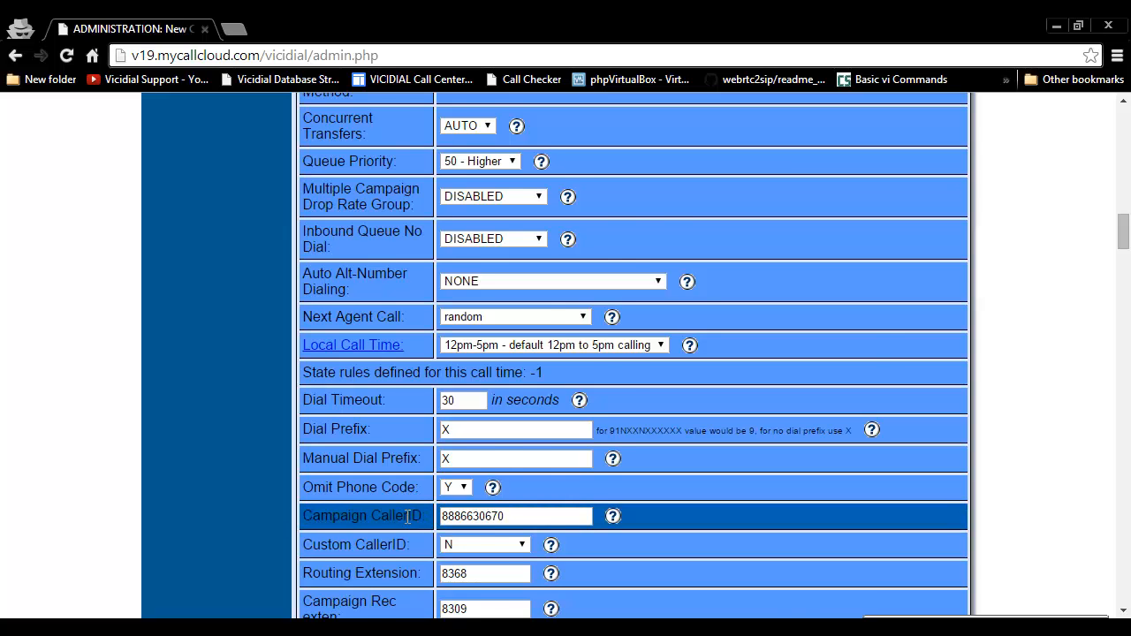
Step: Find the Local Call Time setting by searching the page for "local" and set it to 9am-9pm - default 9am to 9pm calling
scroll(406, 516, down, 2)
scroll(407, 516, up, 4)
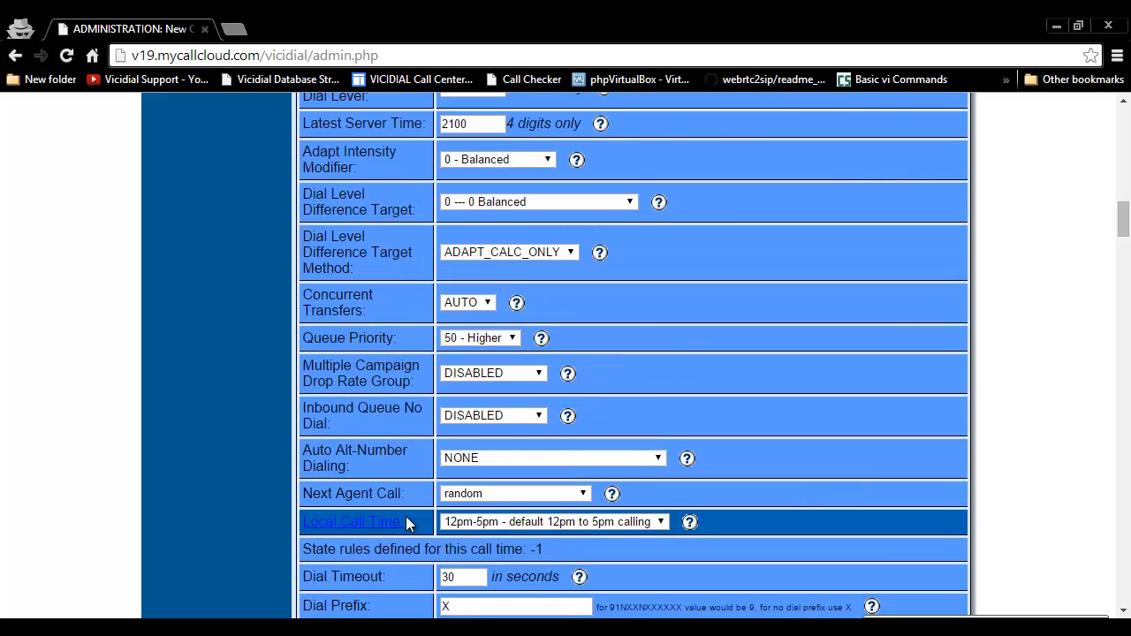
key(ctrl+f)
text(local)
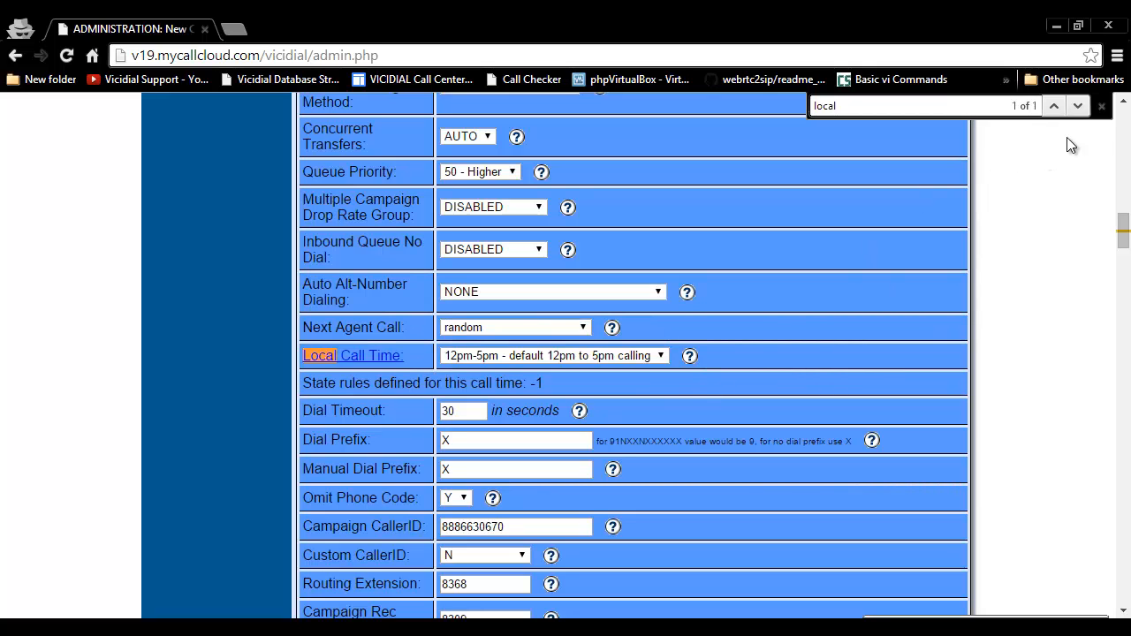
click(1101, 106)
click(647, 357)
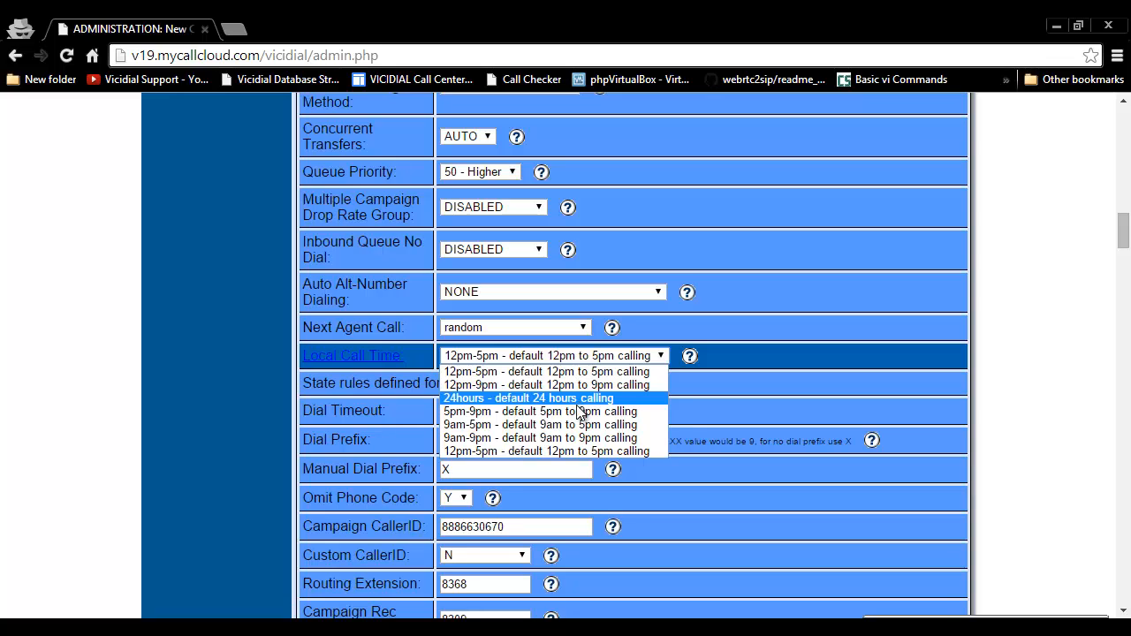
click(579, 436)
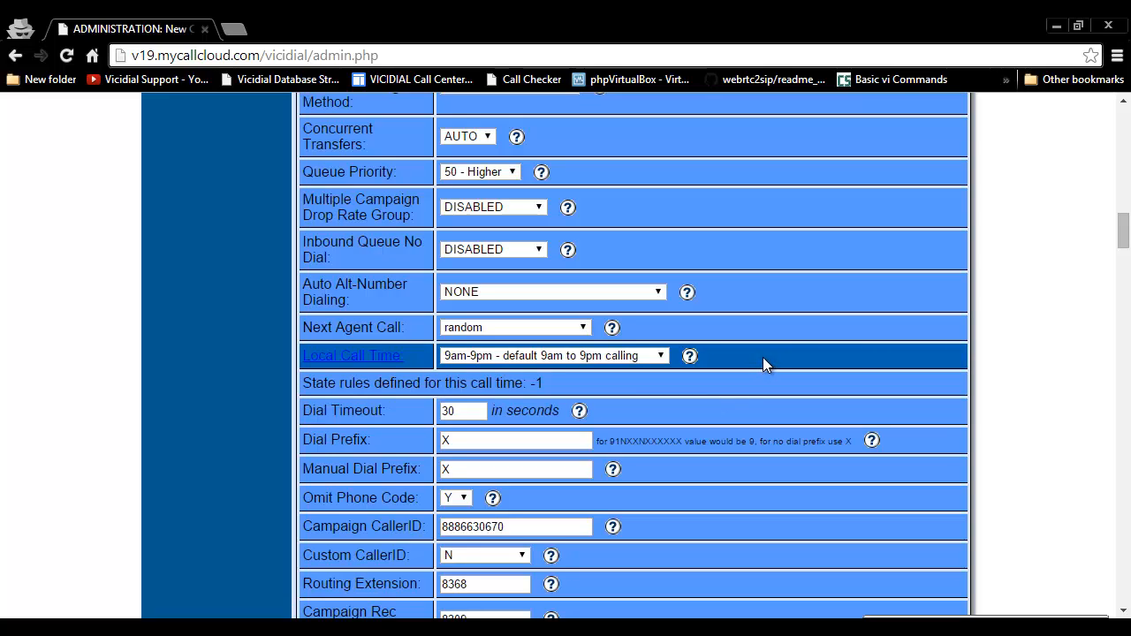
Step: Submit the modified campaign settings at the end of the campaign form
drag(1123, 232, 1120, 608)
scroll(400, 380, up, 3)
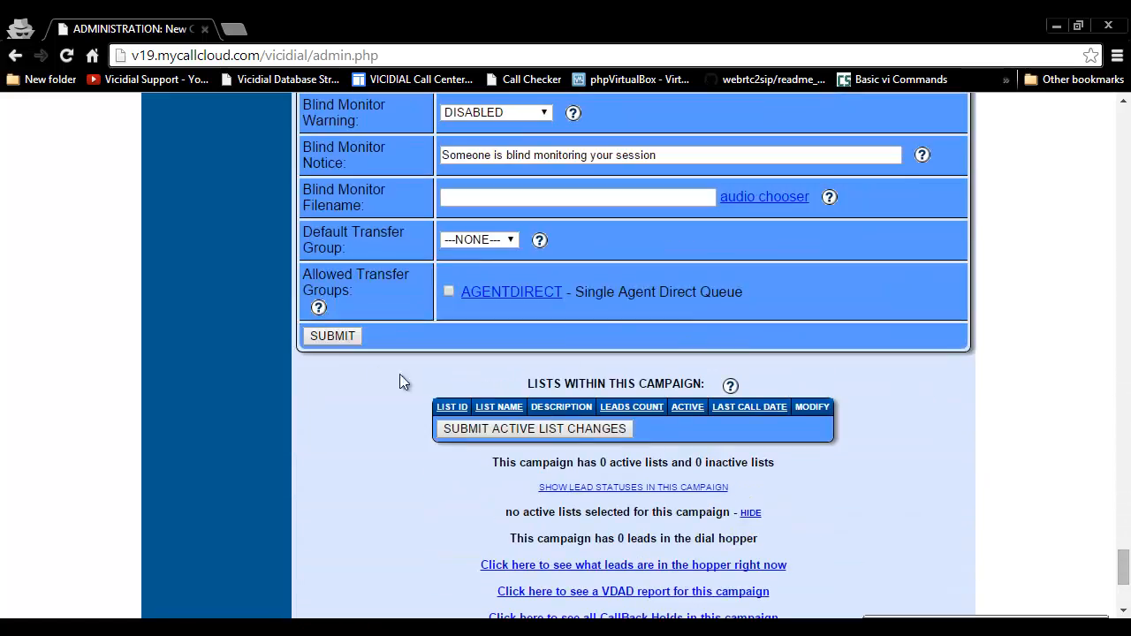
click(331, 338)
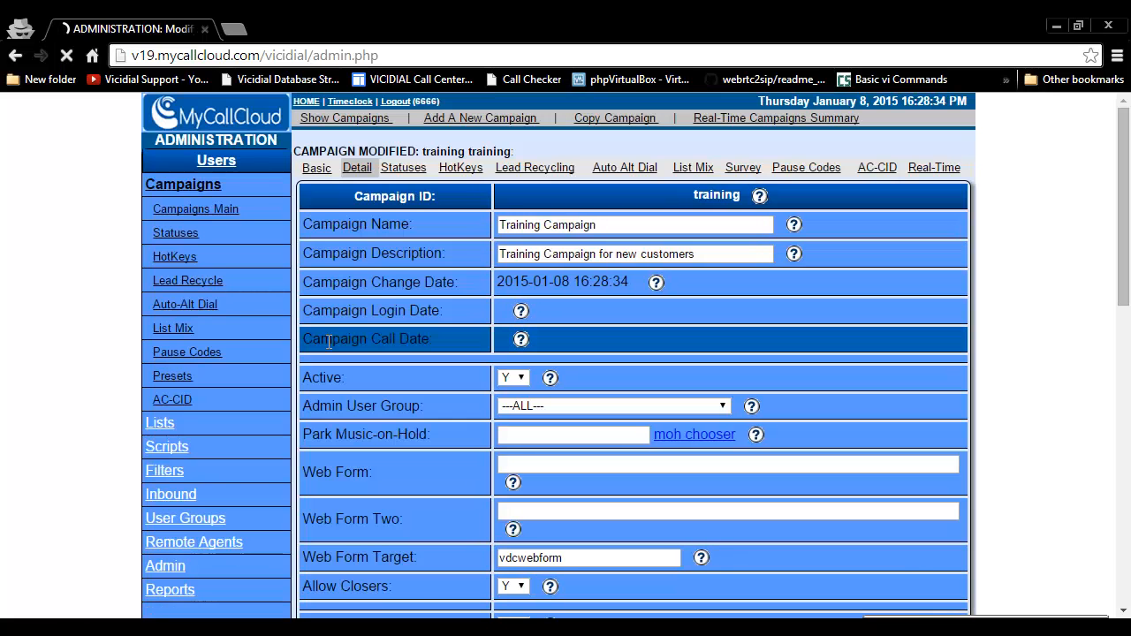